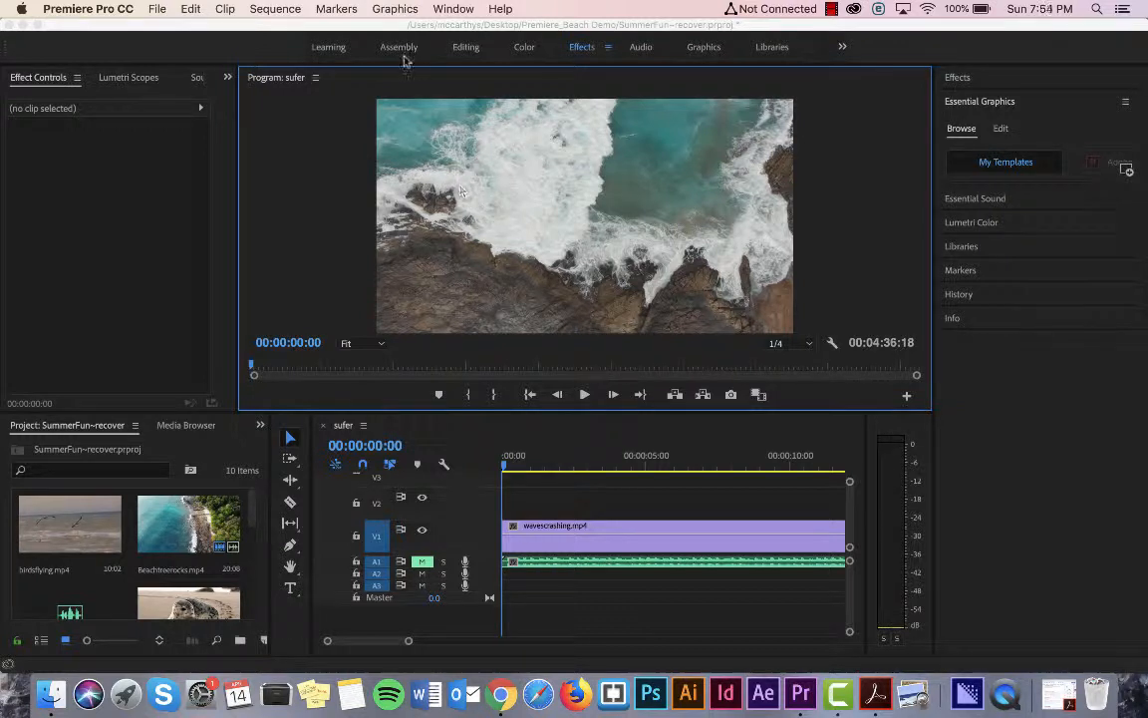
# Add a new rectangle graphic layer above the wavescrashing.mp4 clip at the start of the sequence
pyautogui.click(390, 7)
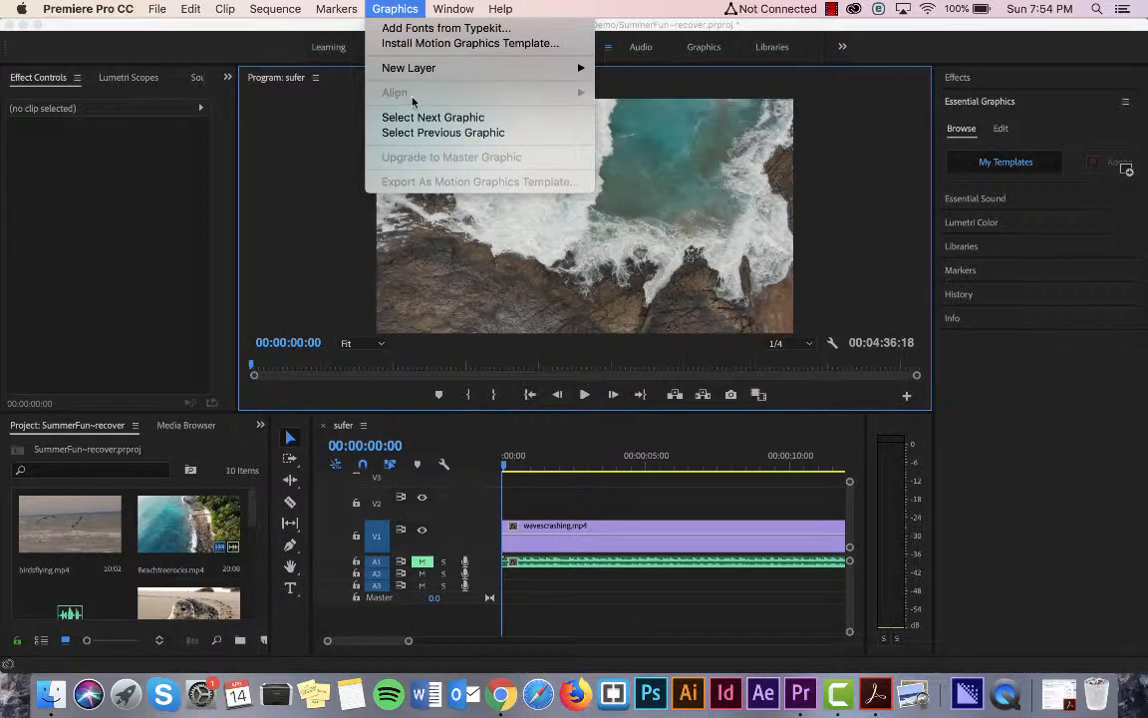
pyautogui.moveTo(575, 70)
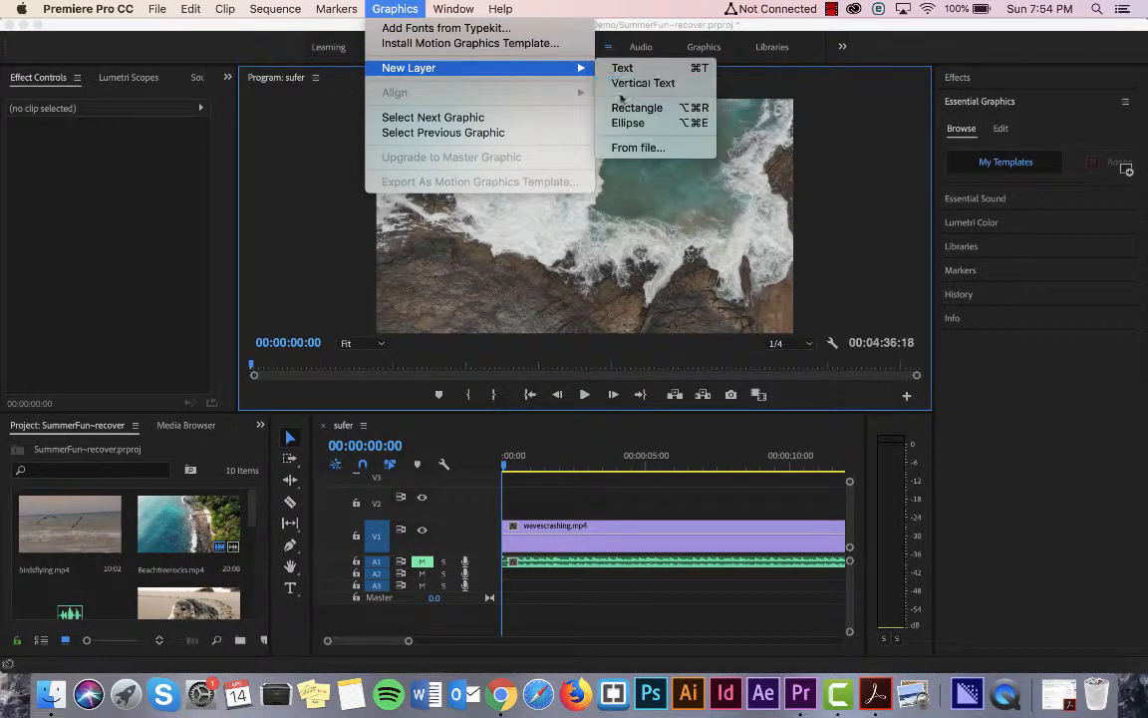
pyautogui.click(620, 107)
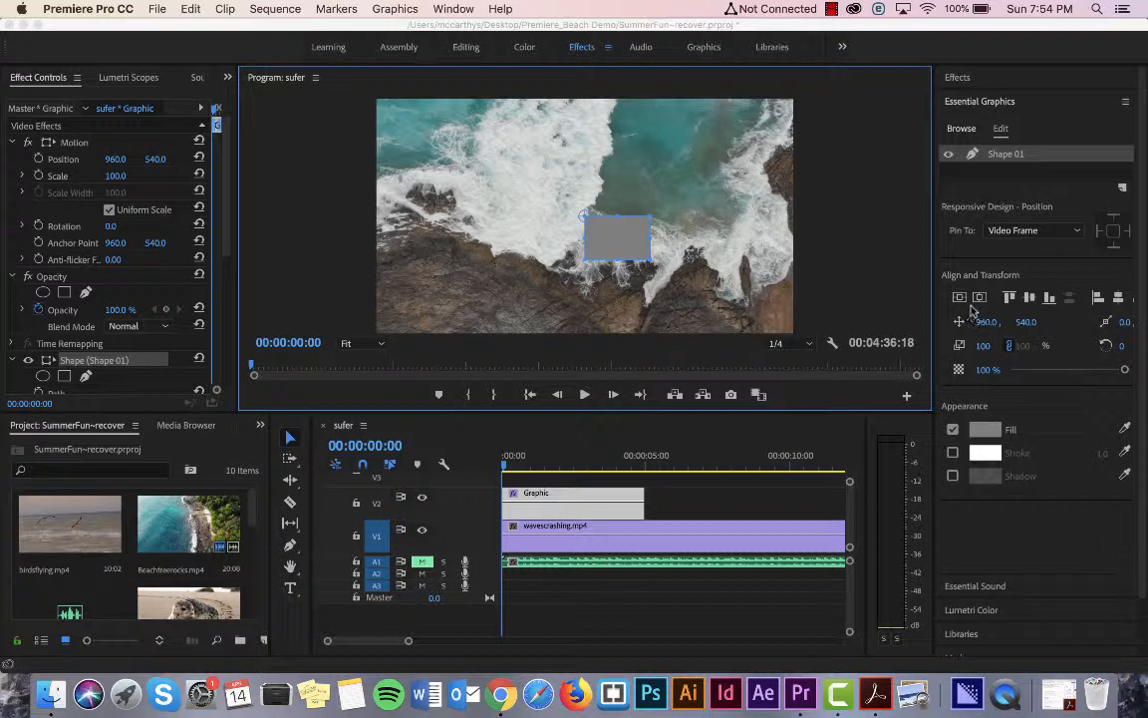
# Change the rectangle's fill color to pure black, 000000
pyautogui.click(991, 433)
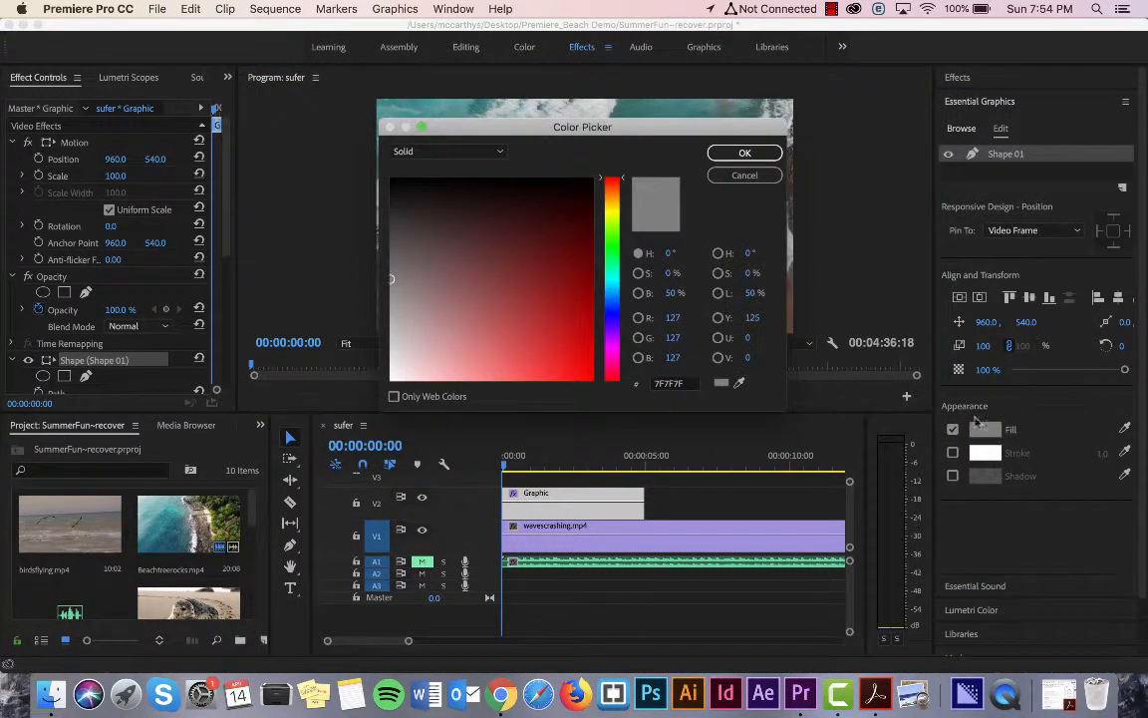
pyautogui.click(590, 181)
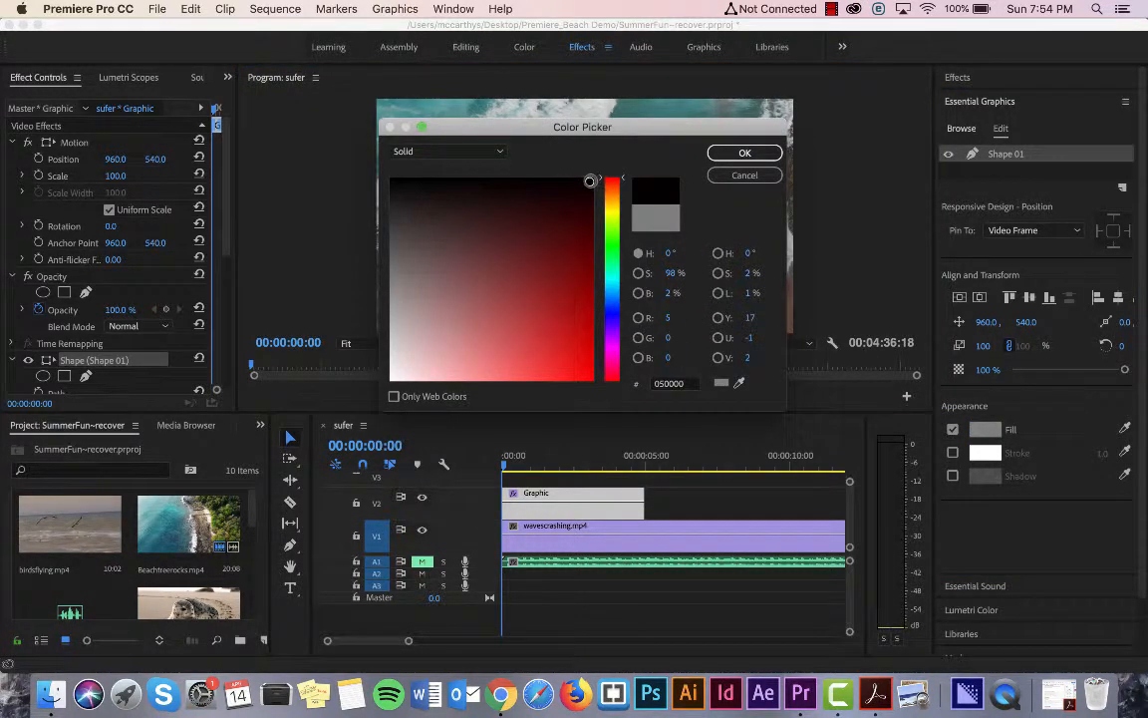
pyautogui.moveTo(590, 180); pyautogui.dragTo(601, 169)
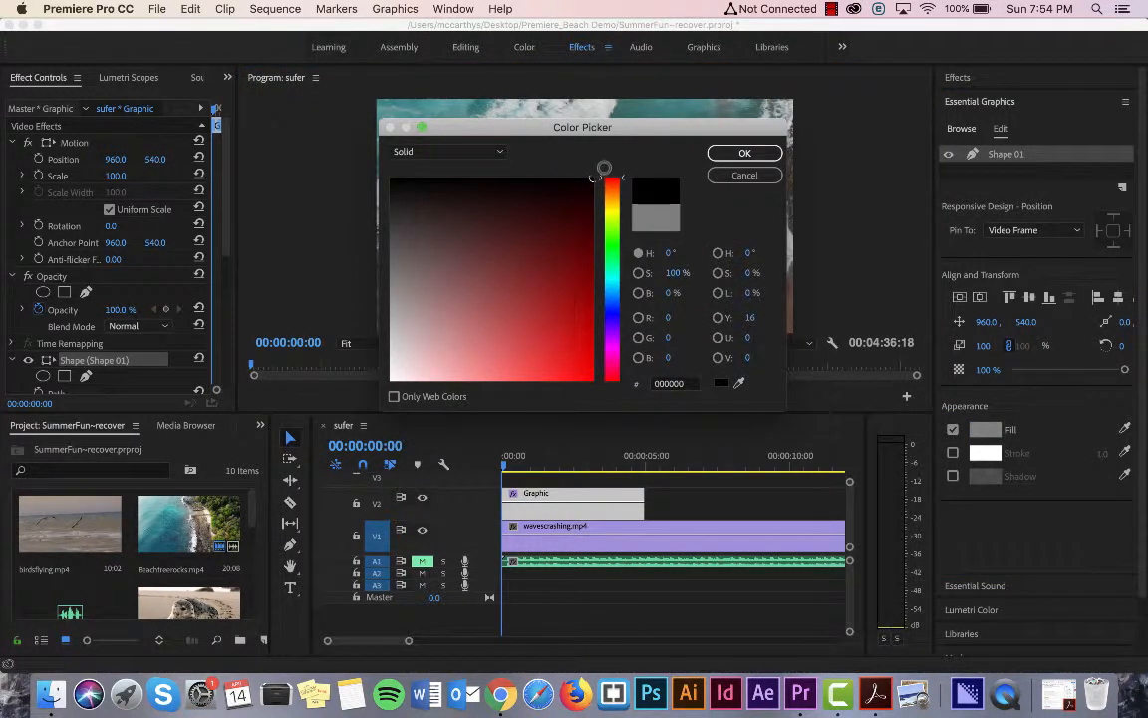
pyautogui.click(745, 154)
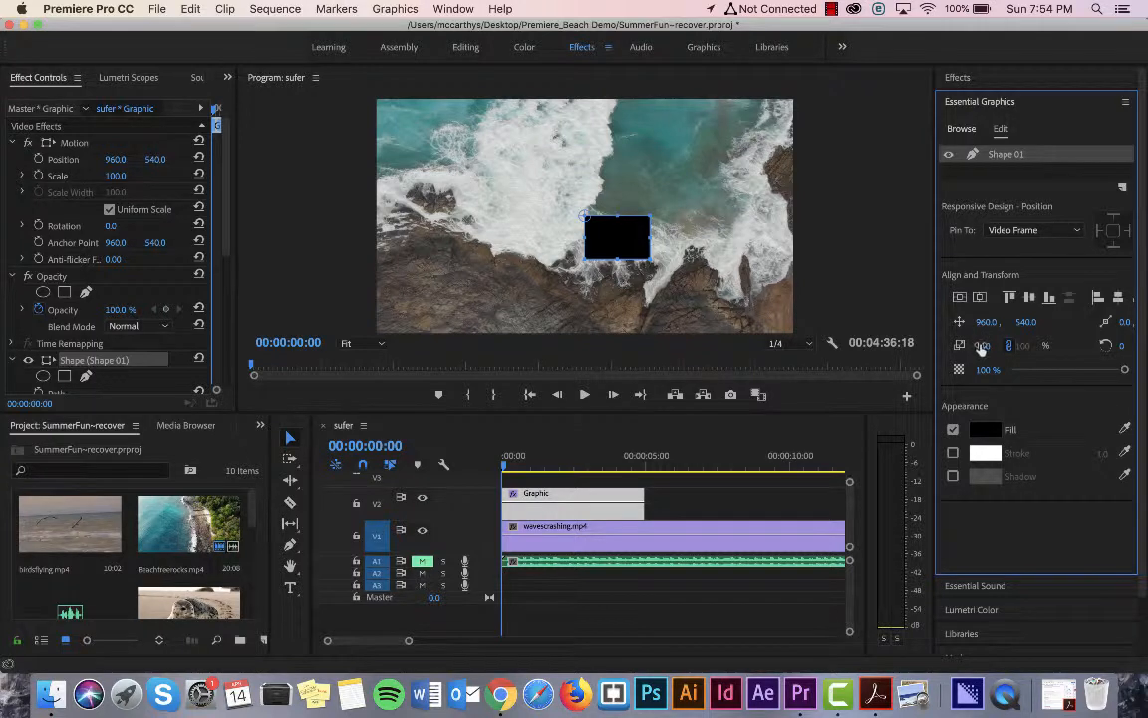
# Scale the black rectangle up to about 708% and center it both horizontally and vertically in the frame
pyautogui.moveTo(981, 345); pyautogui.dragTo(1069, 345)
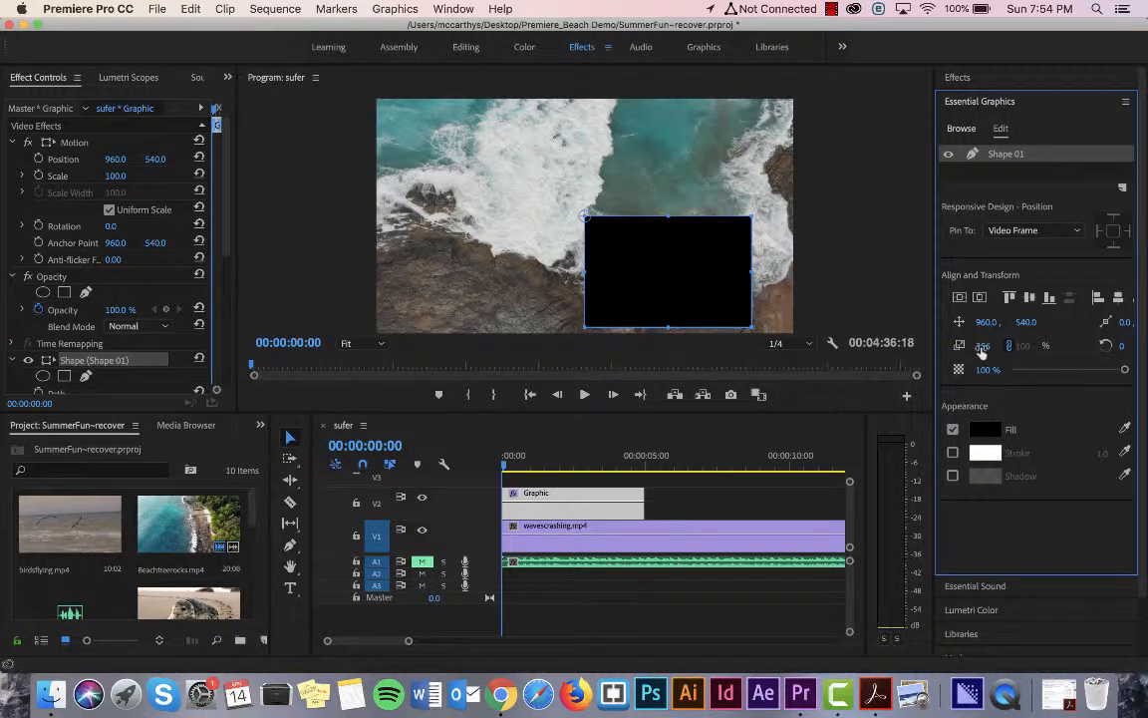
pyautogui.moveTo(983, 345); pyautogui.dragTo(1073, 345)
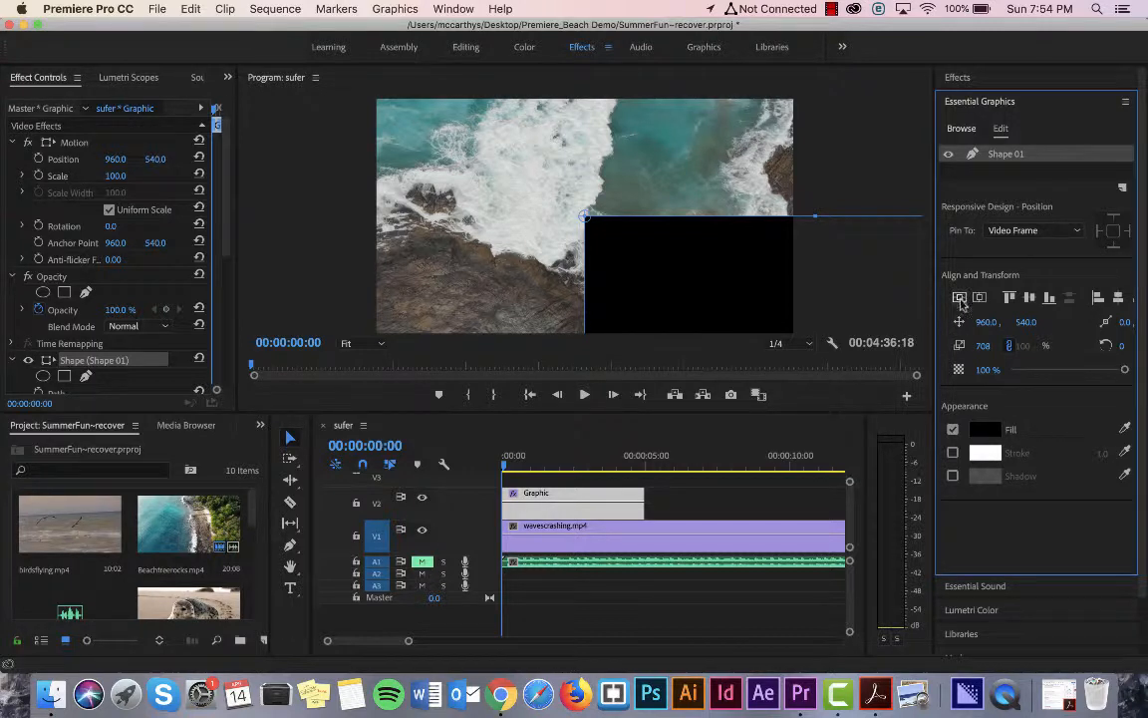
pyautogui.click(960, 299)
pyautogui.click(979, 299)
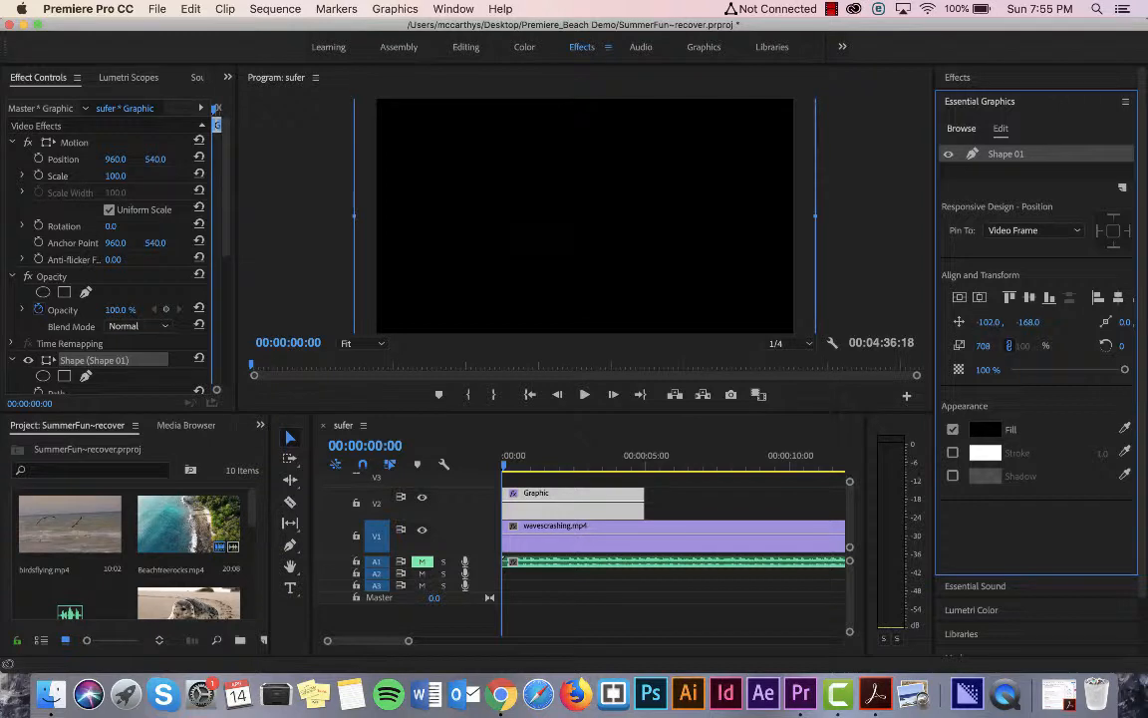
# Reduce the rectangle's scale to 657% and center it again so it covers the whole frame
pyautogui.click(985, 346)
pyautogui.write('700')
pyautogui.press('Return')
pyautogui.moveTo(985, 346); pyautogui.dragTo(949, 346)
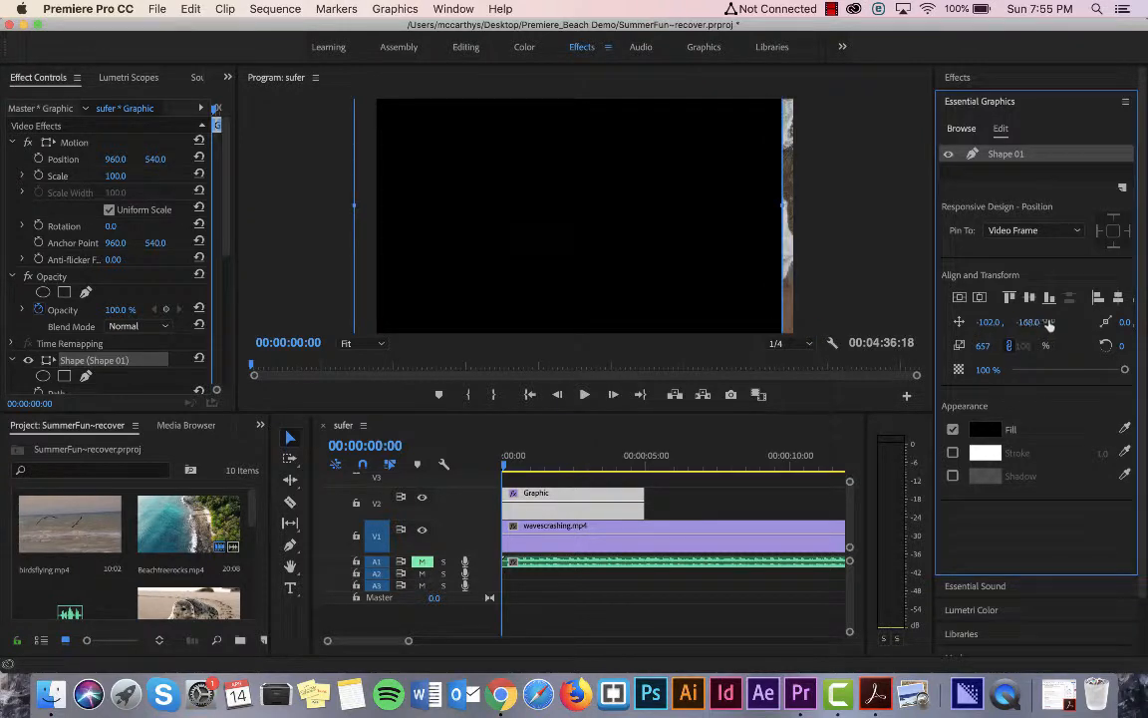
pyautogui.click(959, 297)
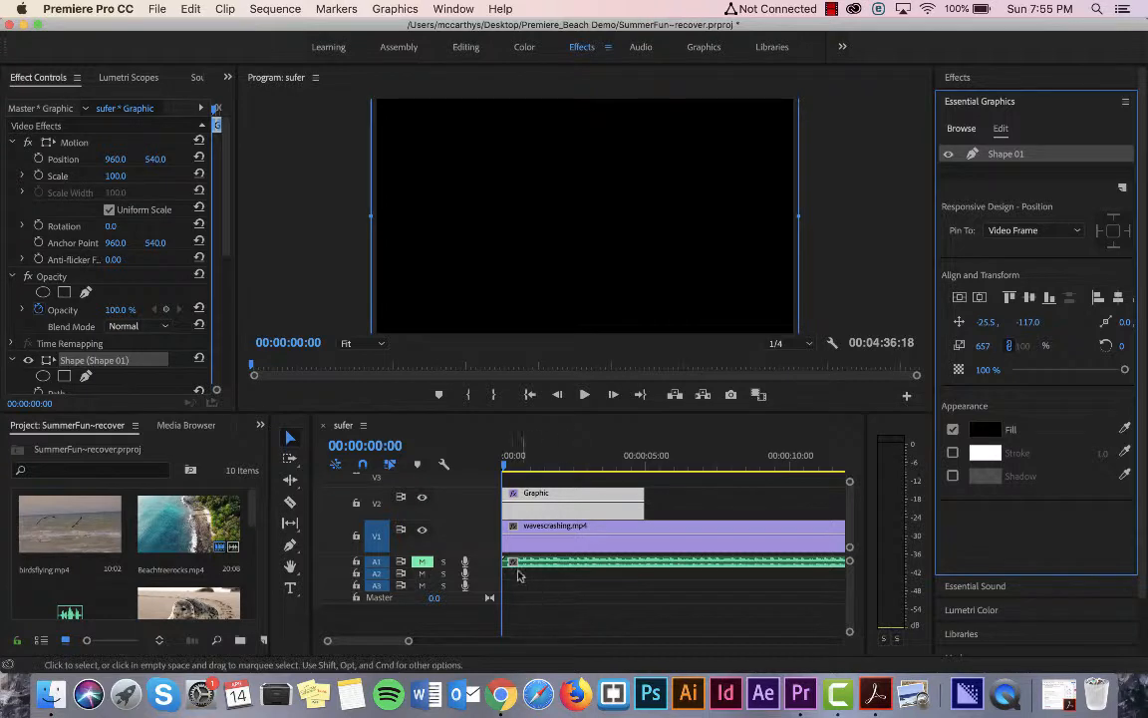
# Add a text layer reading "Summer" to the black rectangle graphic with the Type tool
pyautogui.click(528, 505)
pyautogui.scroll(1, 529, 506)
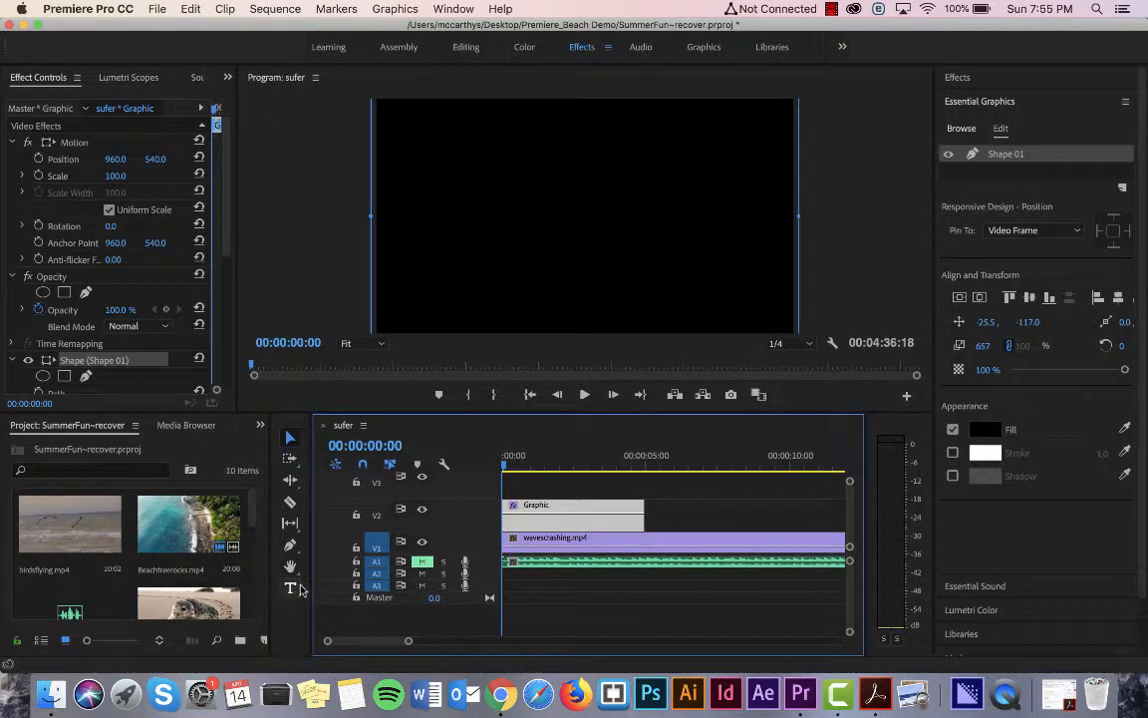
pyautogui.click(291, 588)
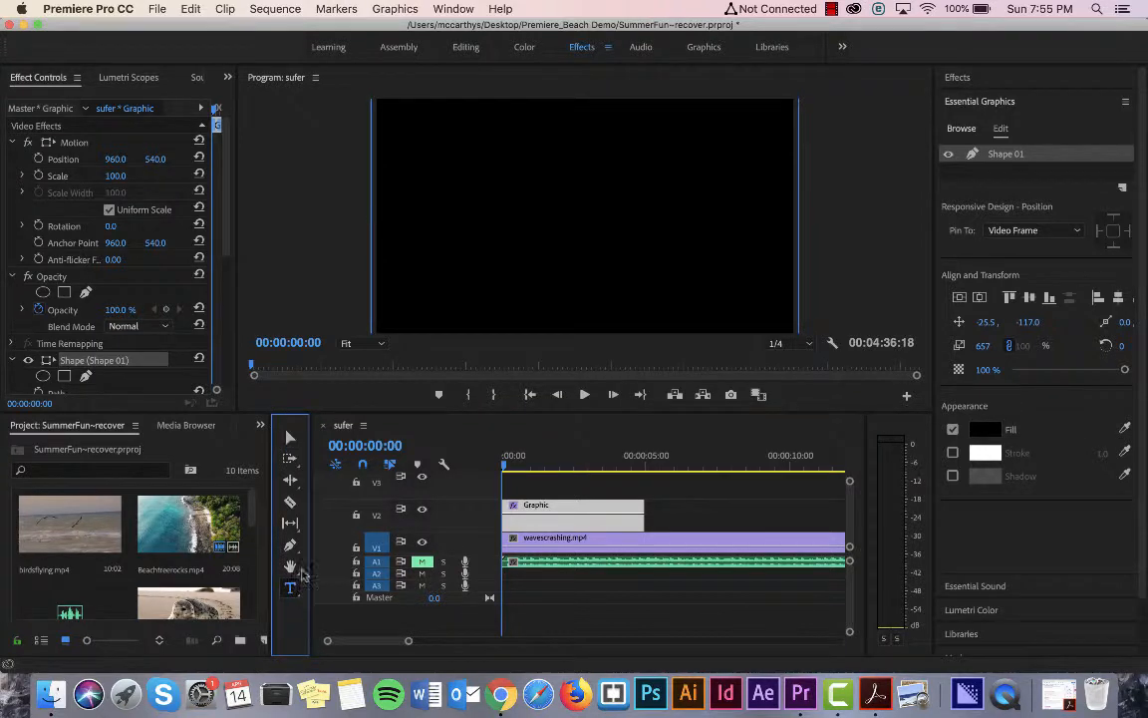
pyautogui.click(442, 211)
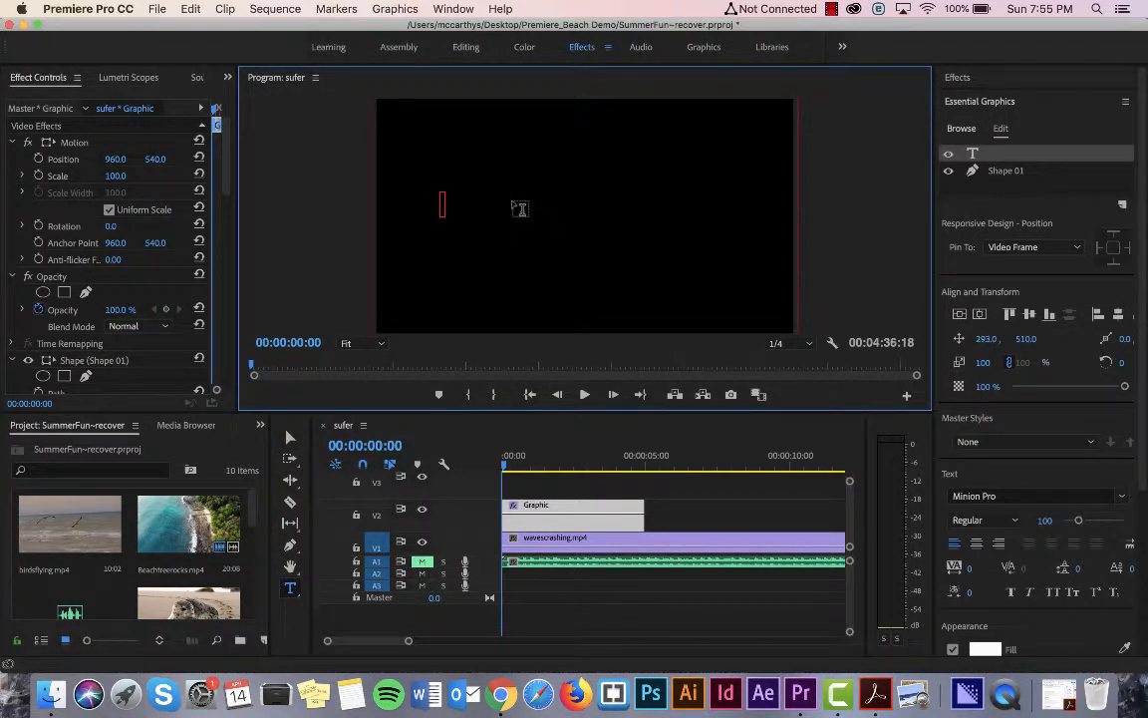
pyautogui.write('Summer')
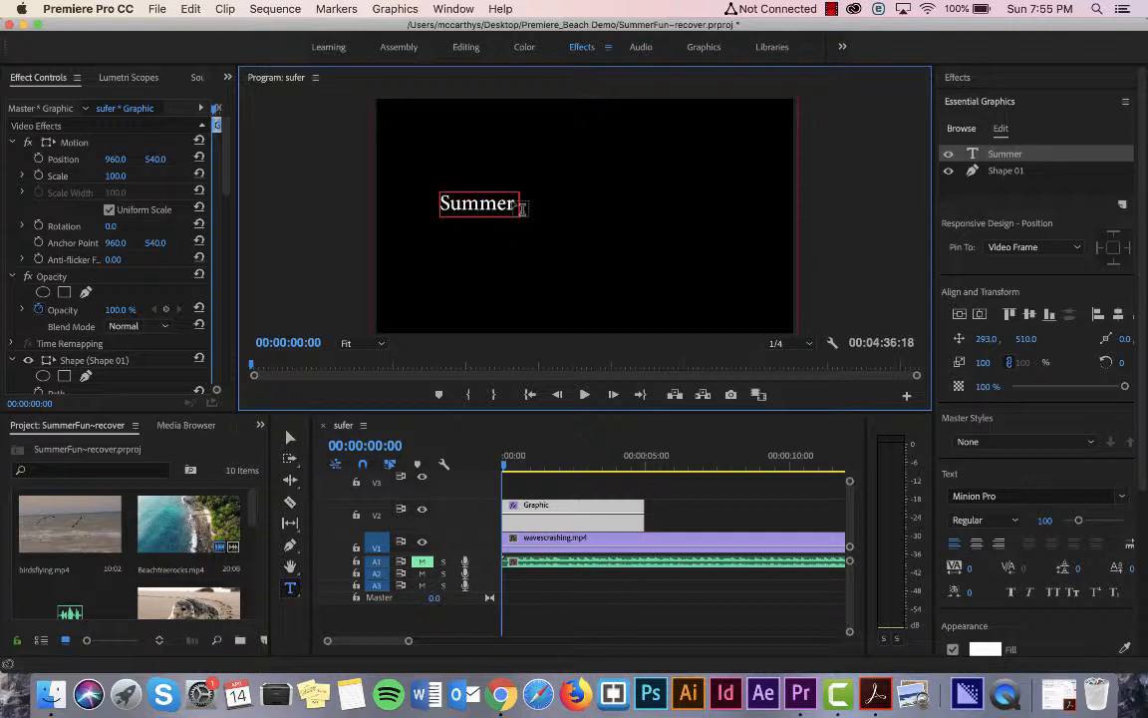
# Select the whole word "Summer" and change its font to PeregroyJF
pyautogui.doubleClick(476, 203)
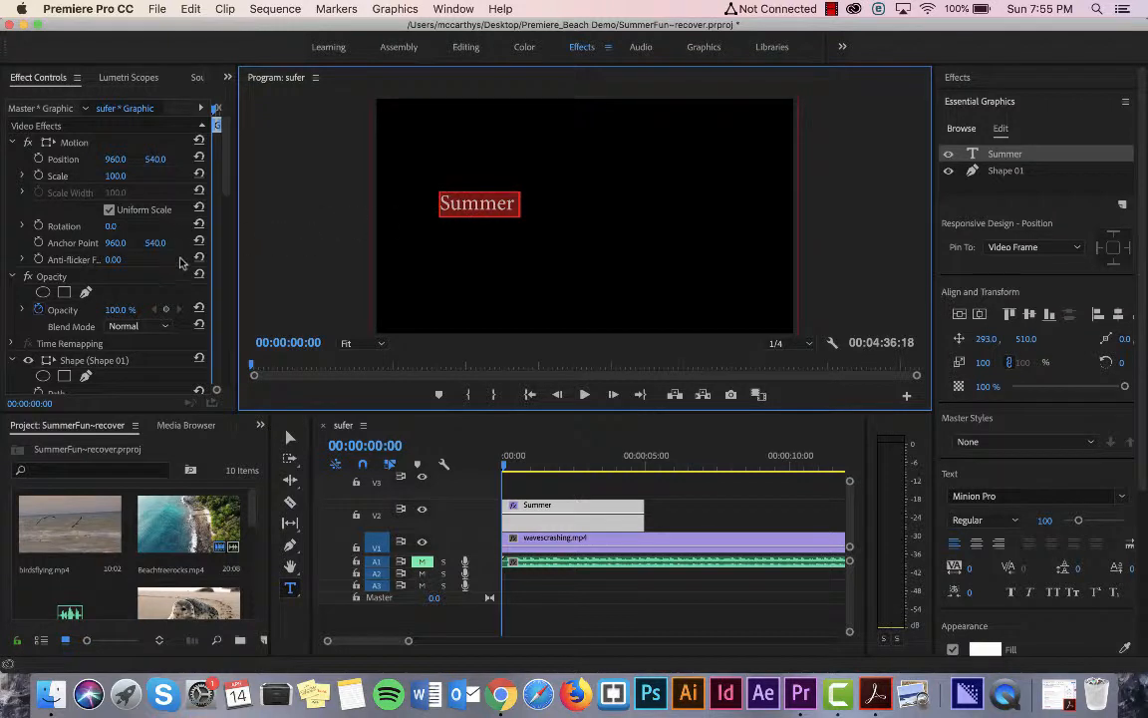
pyautogui.scroll(-10, 182, 267)
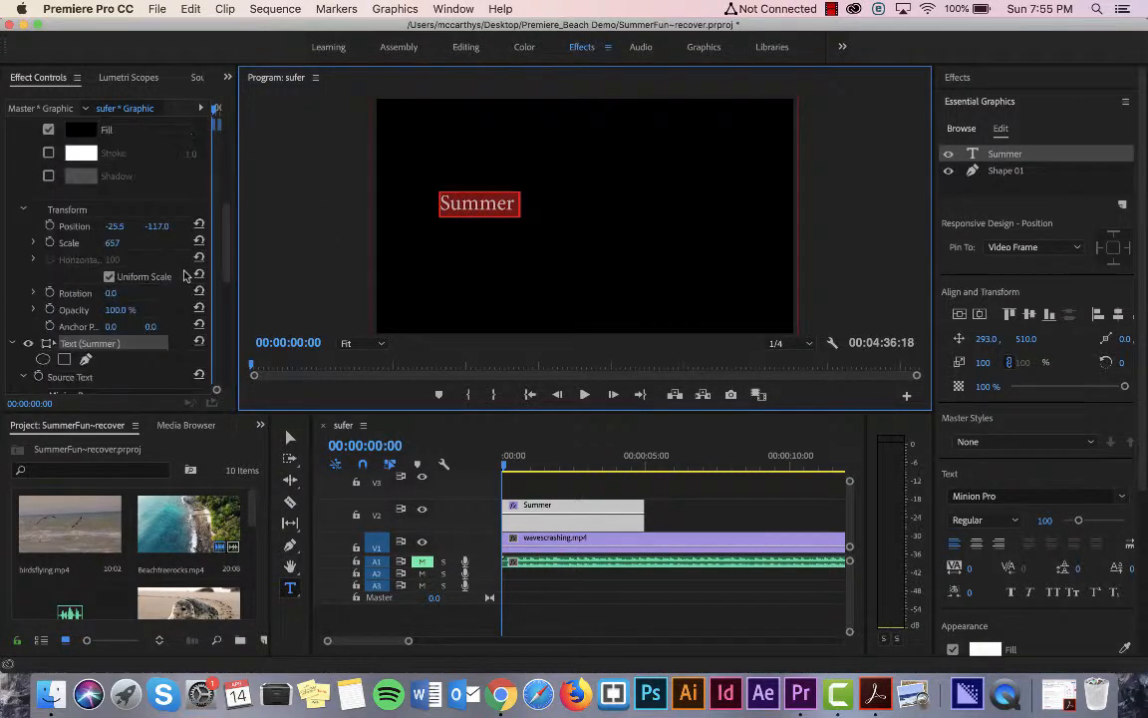
pyautogui.scroll(-6, 185, 275)
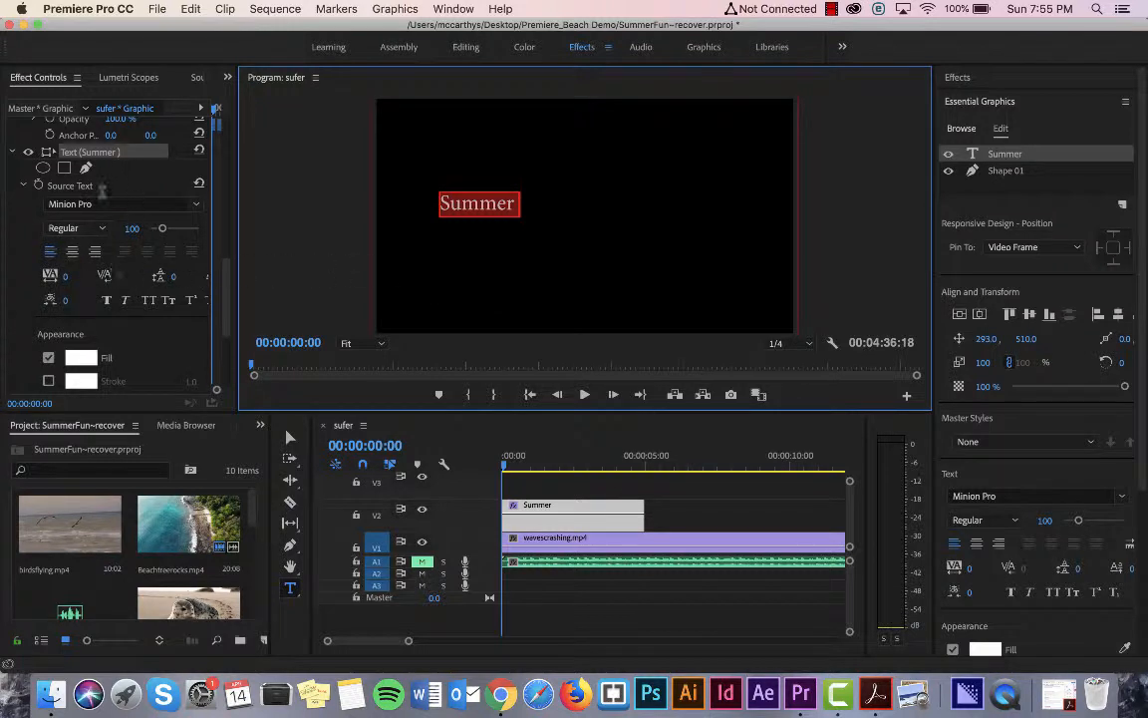
pyautogui.click(196, 204)
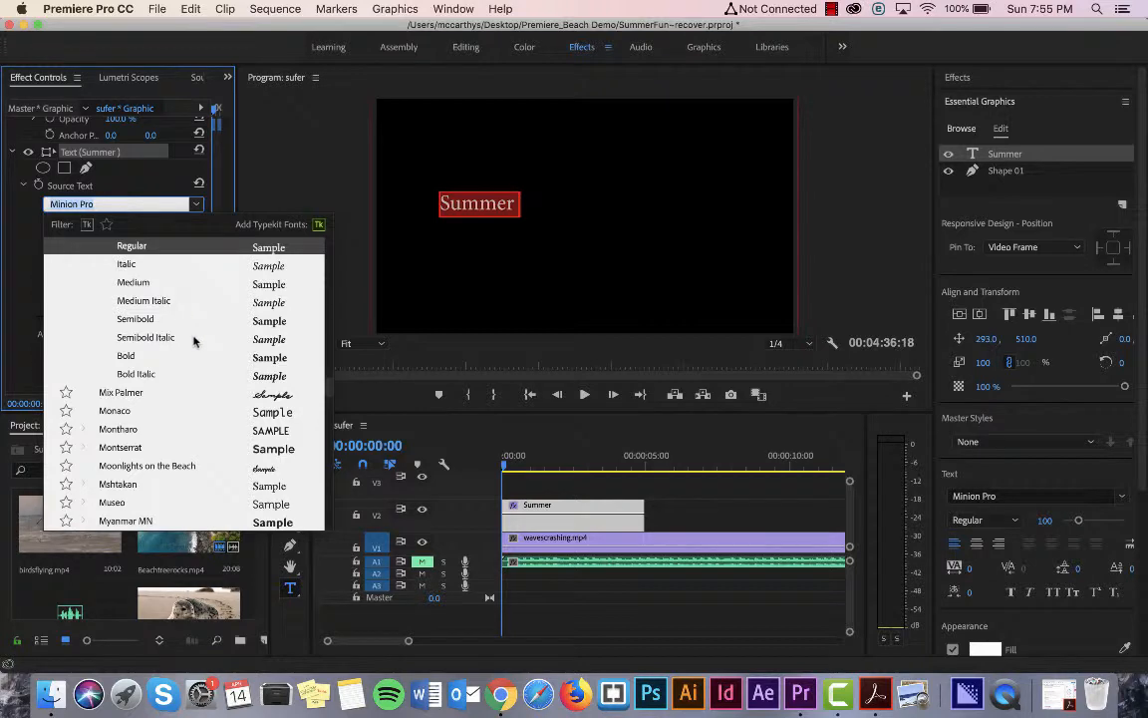
pyautogui.scroll(-3, 202, 373)
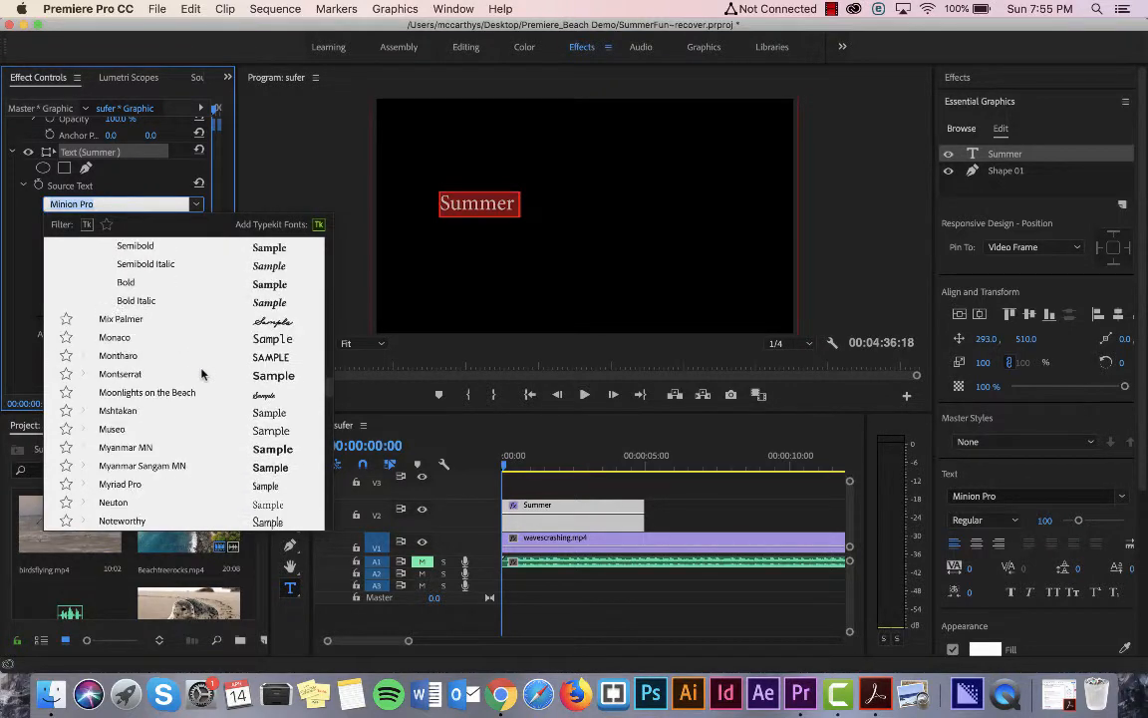
pyautogui.scroll(-3, 201, 374)
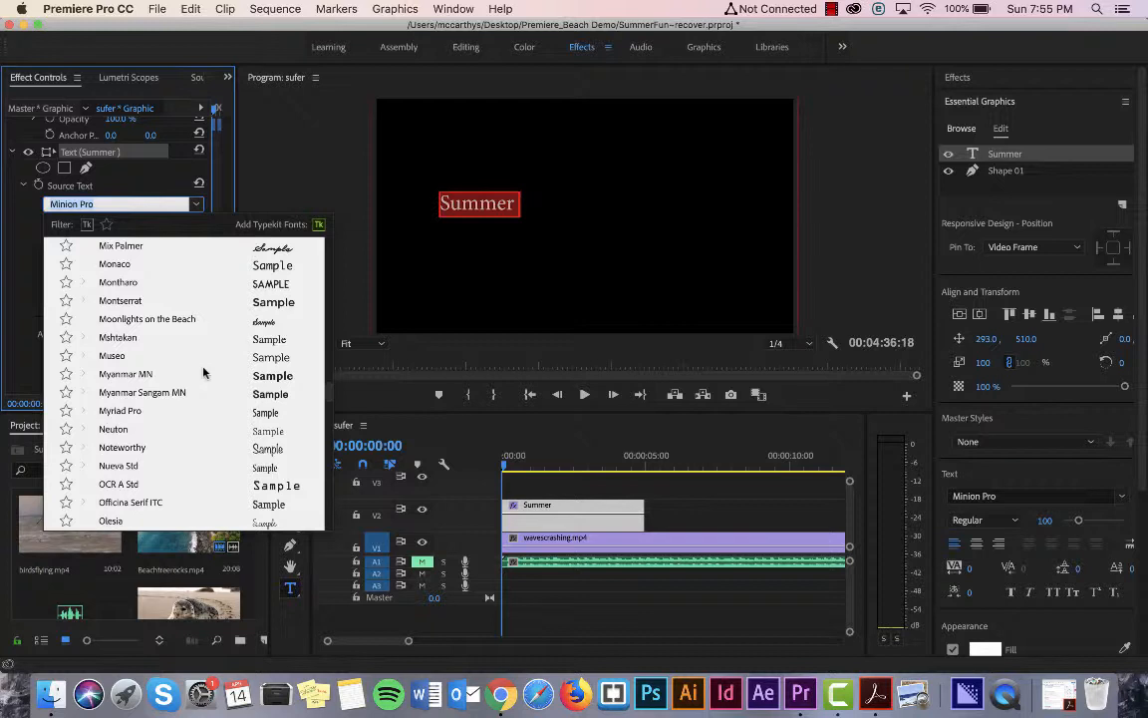
pyautogui.scroll(-5, 205, 374)
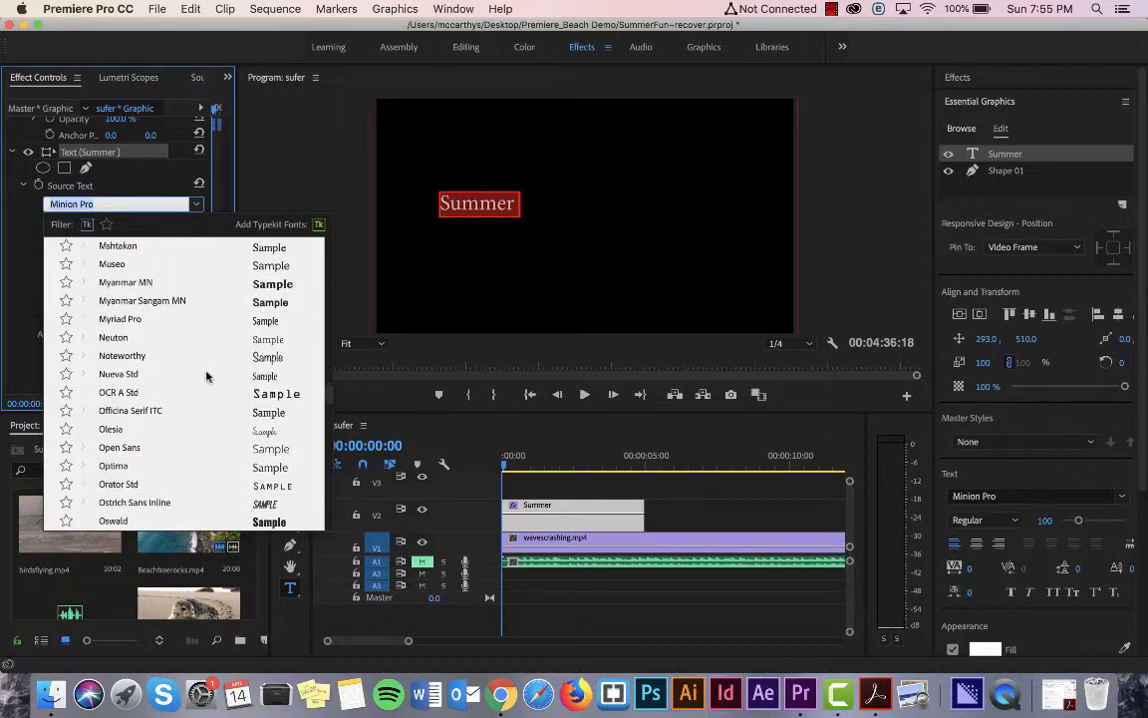
pyautogui.scroll(-2, 206, 374)
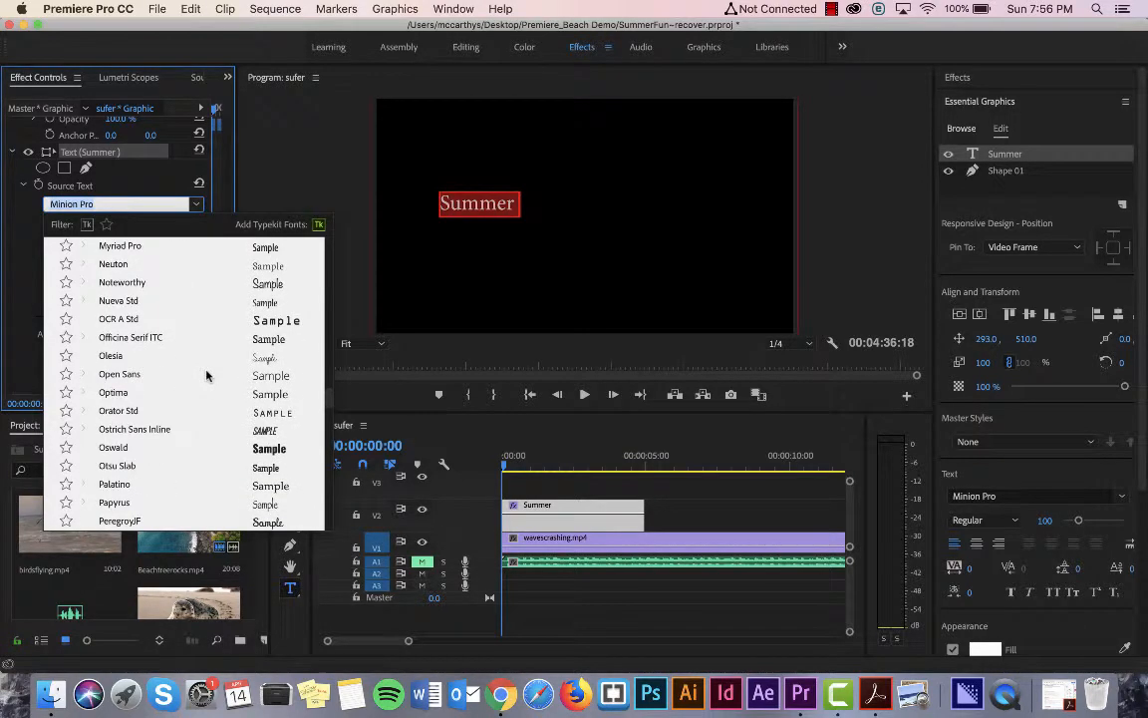
pyautogui.scroll(-4, 206, 374)
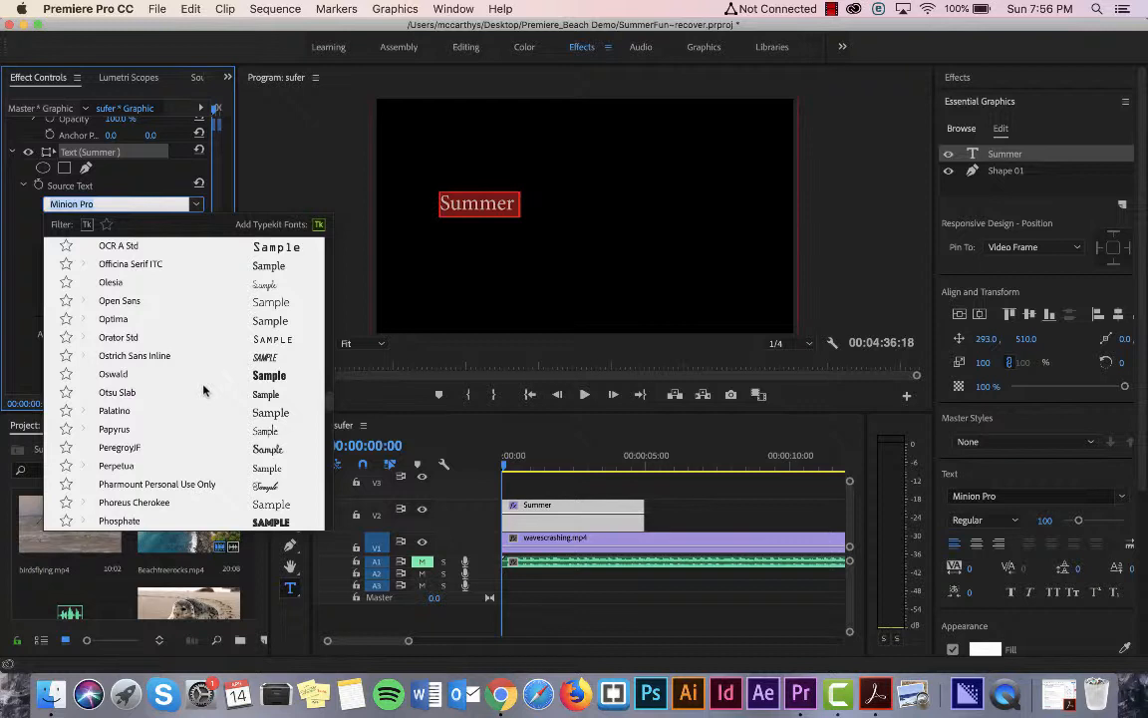
pyautogui.click(198, 447)
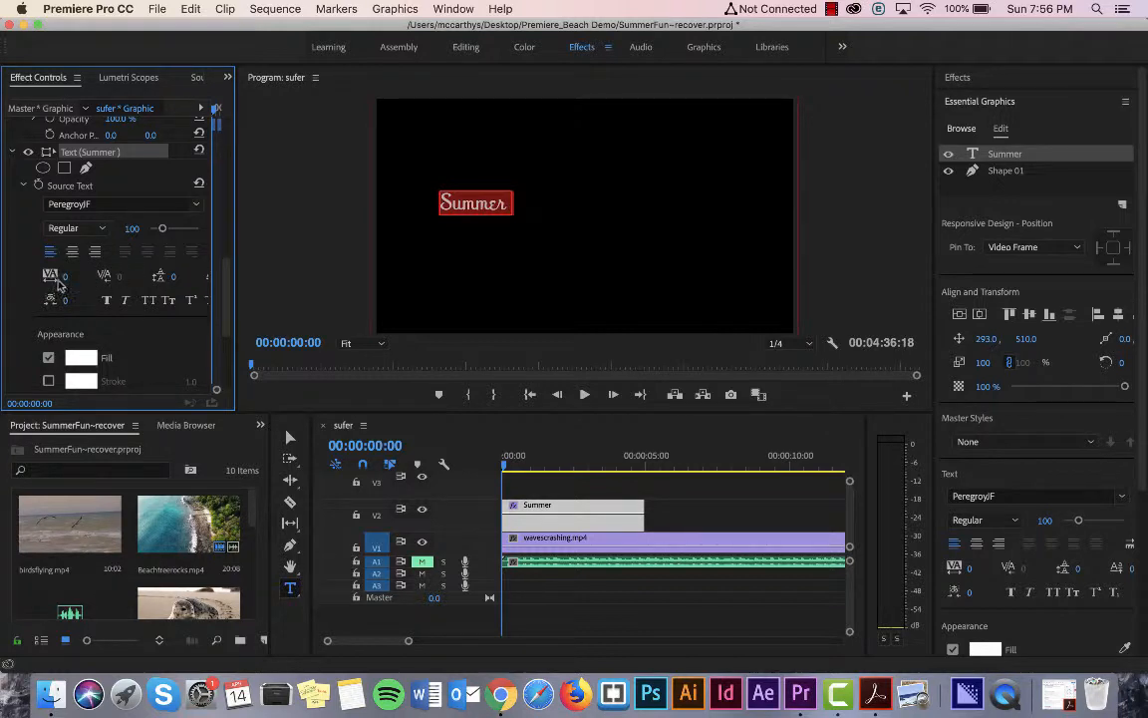
# Enlarge the "Summer" text to a font size of 507 and center it horizontally and vertically in the frame
pyautogui.click(100, 227)
pyautogui.click(112, 230)
pyautogui.moveTo(162, 229); pyautogui.dragTo(227, 240)
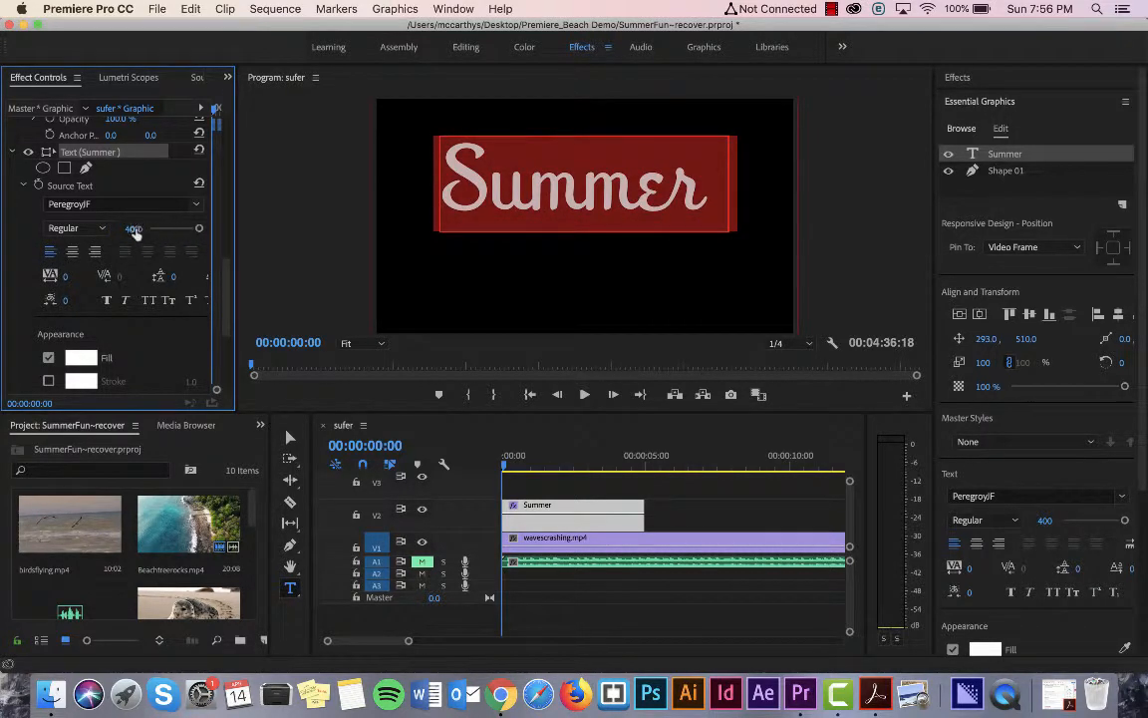
pyautogui.moveTo(131, 229)
pyautogui.mouseDown()
pyautogui.moveTo(221, 229)
pyautogui.moveTo(128, 225)
pyautogui.mouseUp()
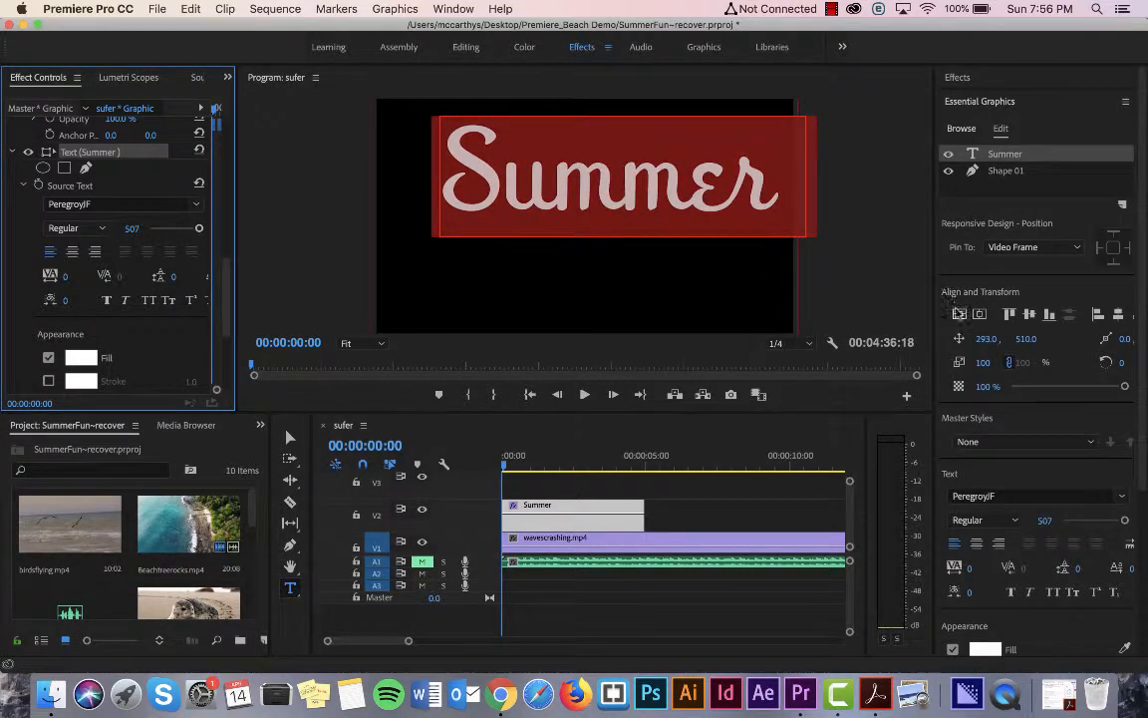
pyautogui.click(958, 315)
pyautogui.click(980, 315)
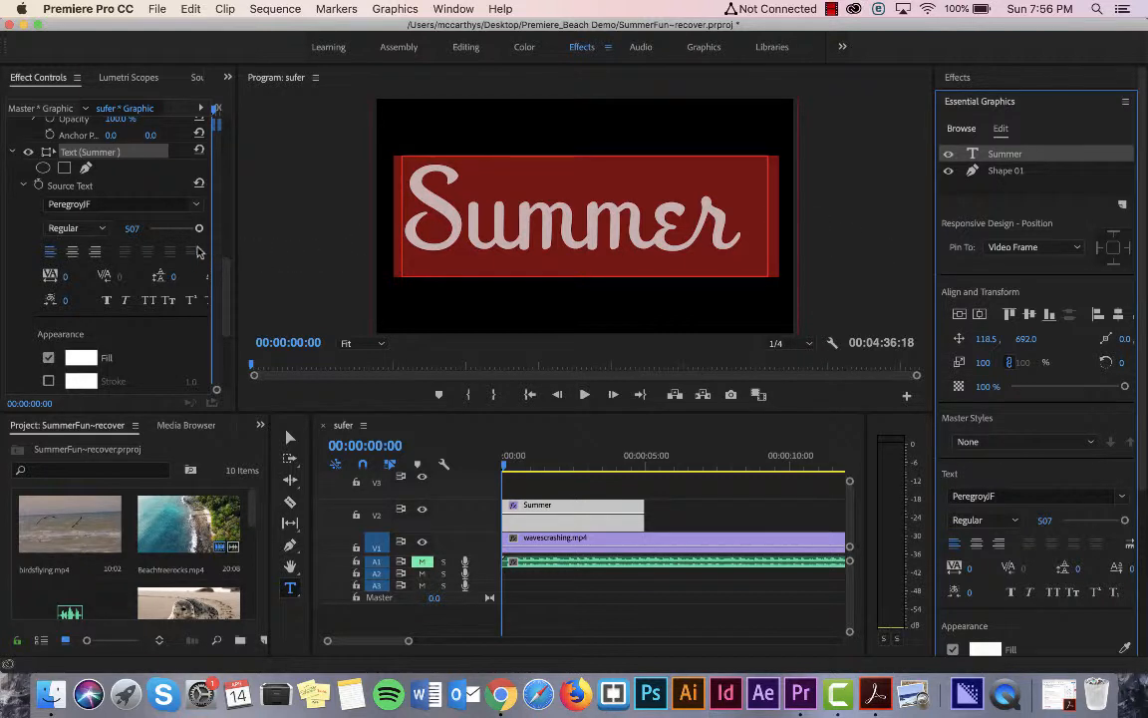
pyautogui.click(141, 292)
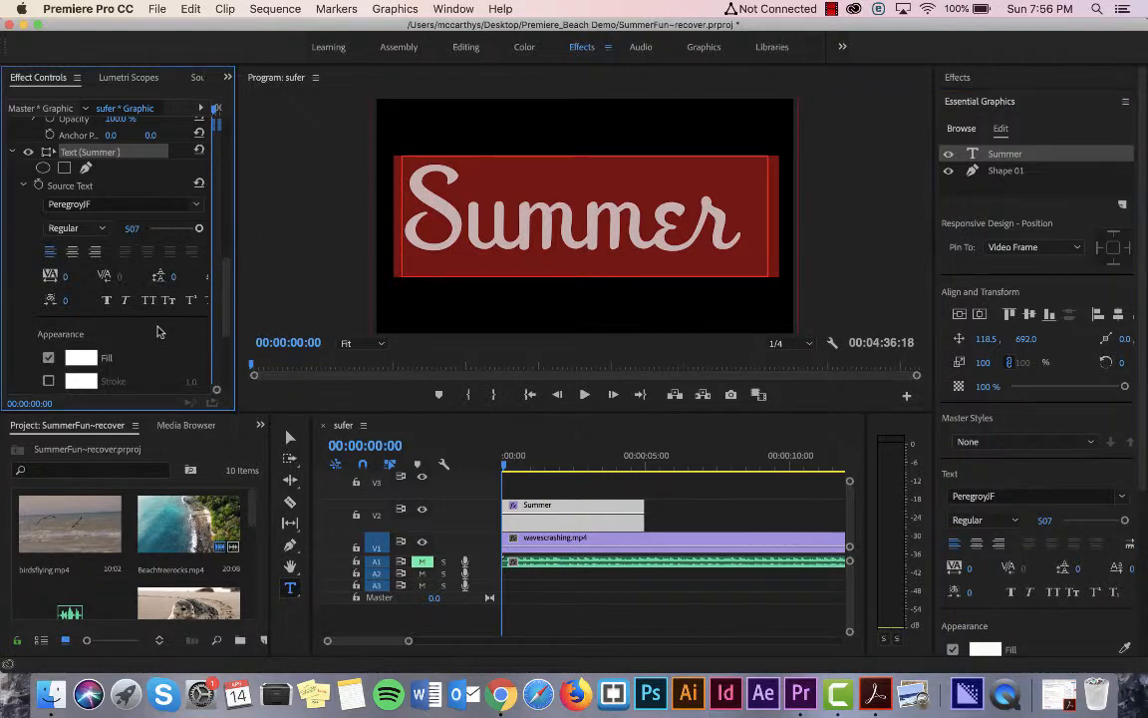
pyautogui.click(425, 204)
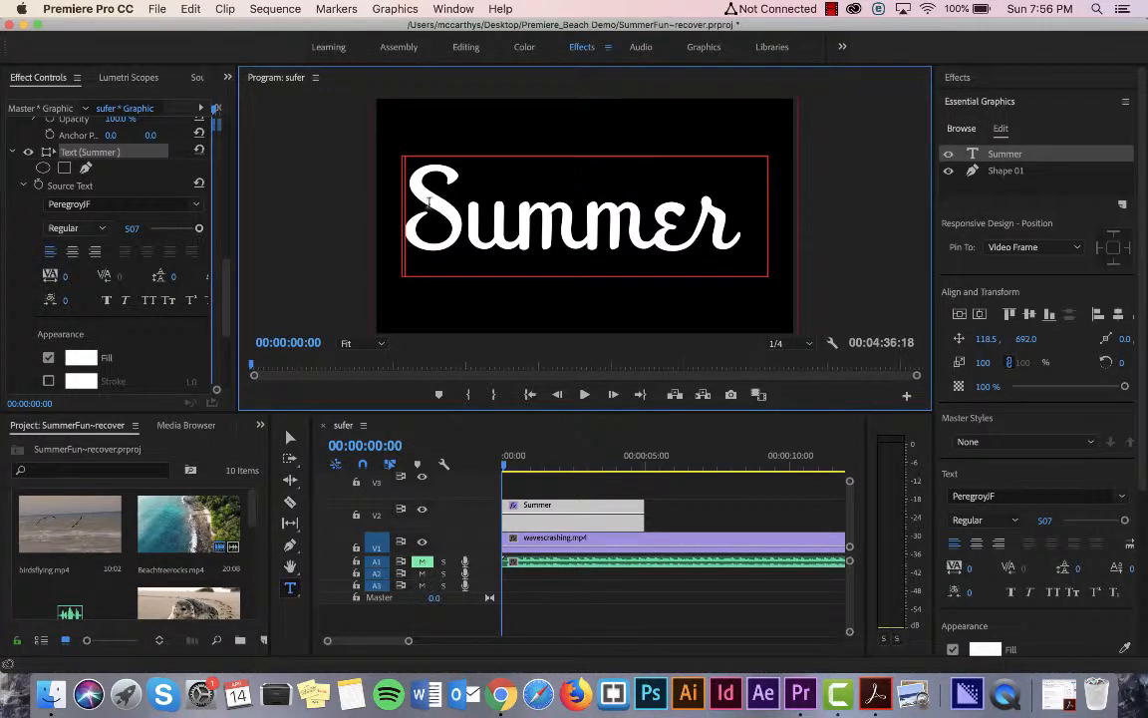
# Set the opacity blend mode of the Summer graphic to Multiply
pyautogui.scroll(3, 85, 264)
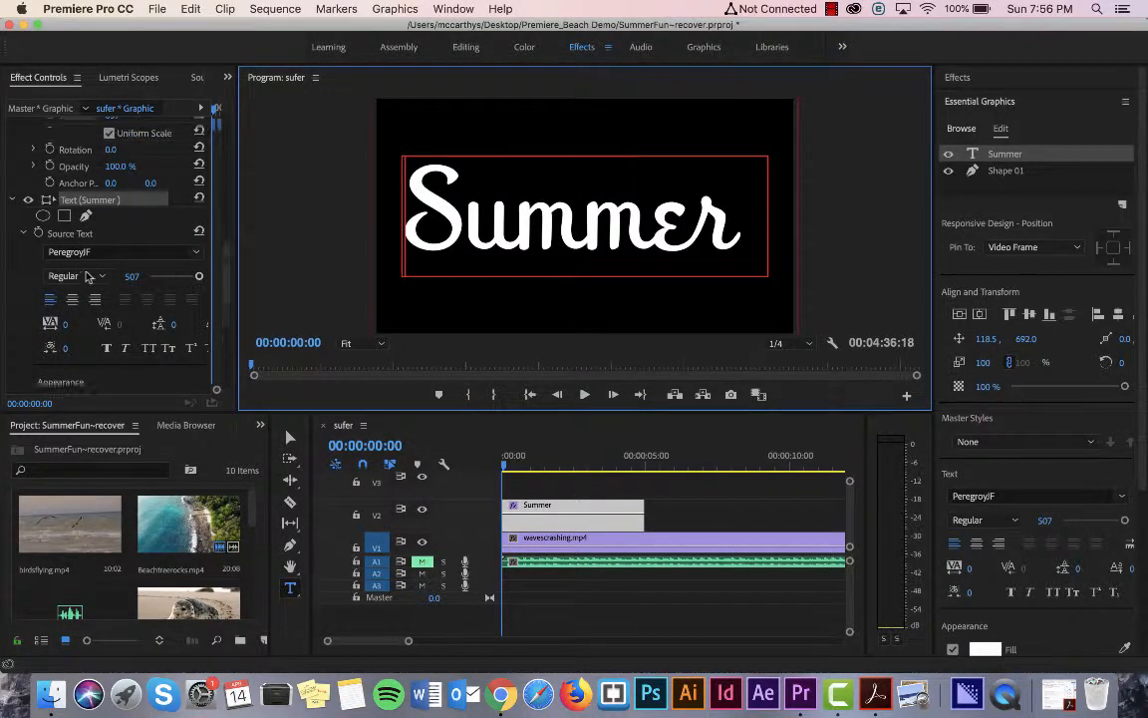
pyautogui.scroll(10, 88, 276)
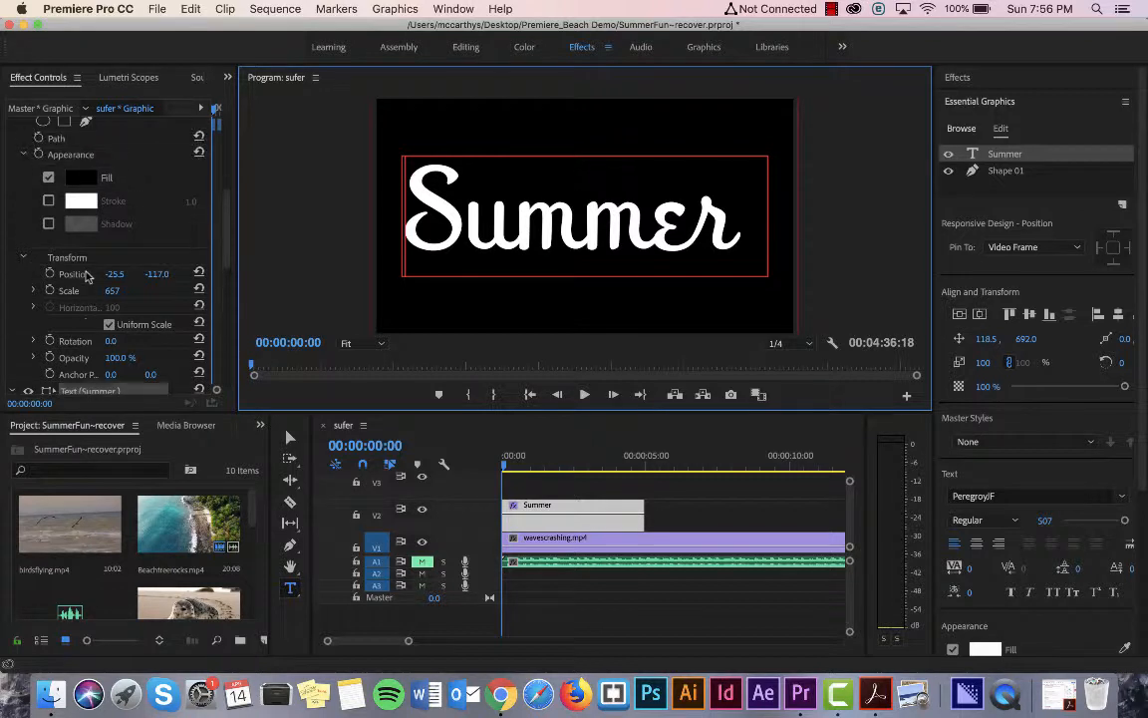
pyautogui.scroll(7, 86, 276)
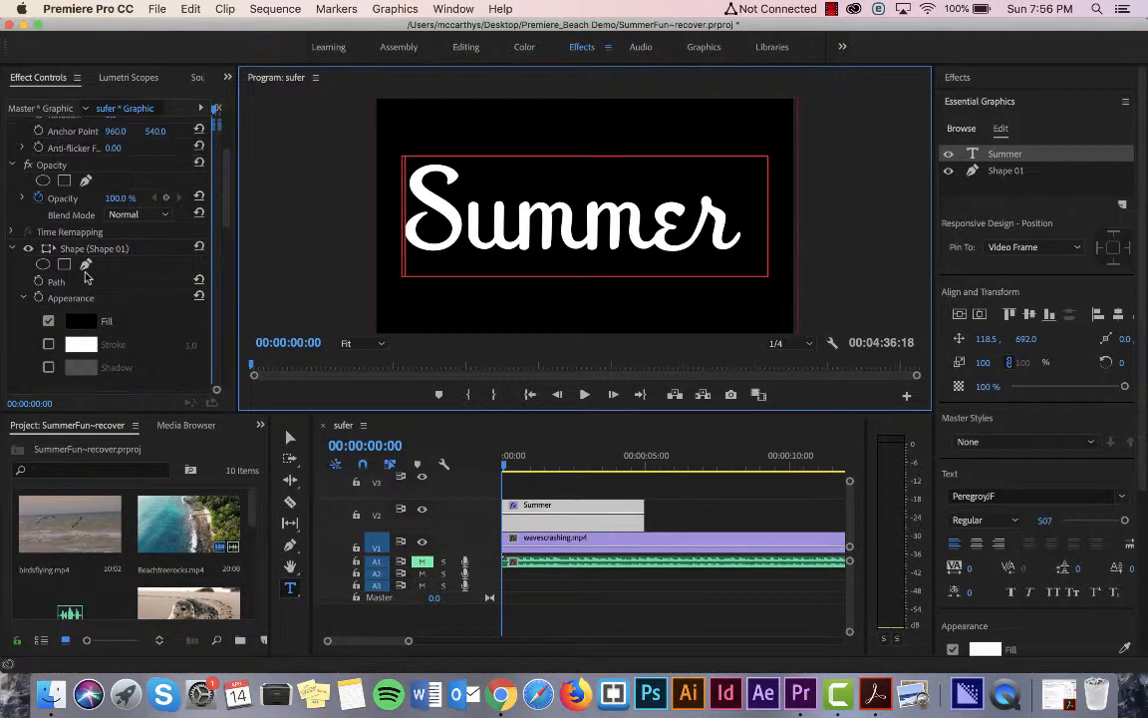
pyautogui.scroll(2, 87, 276)
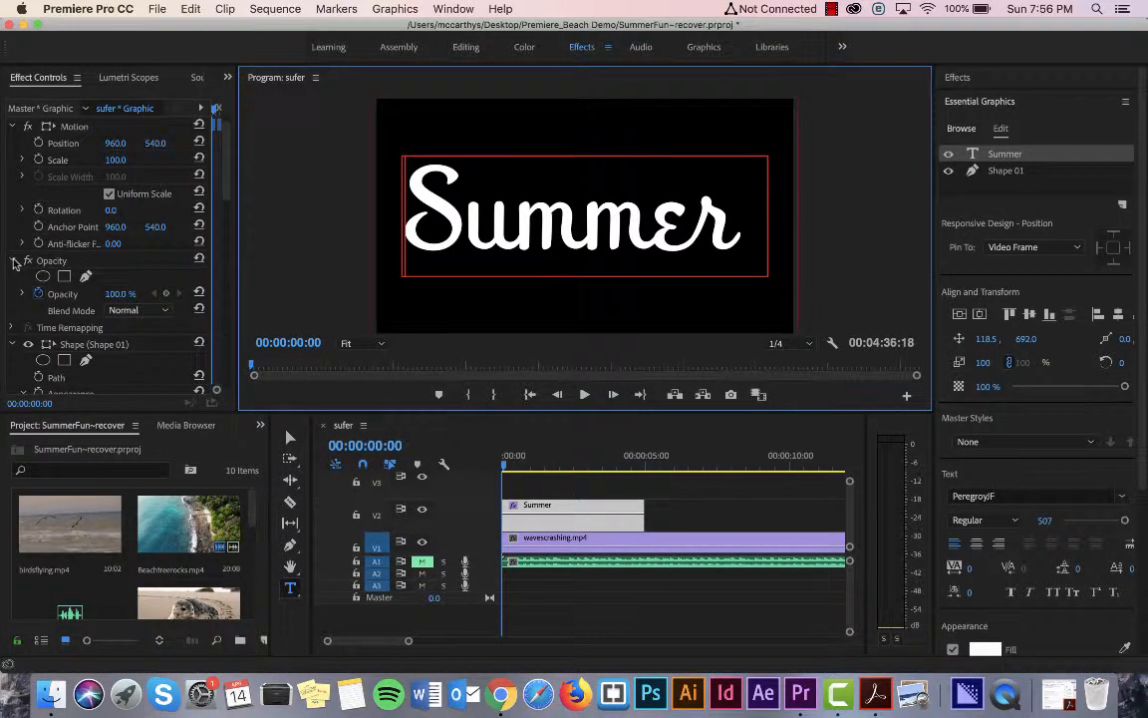
pyautogui.click(127, 310)
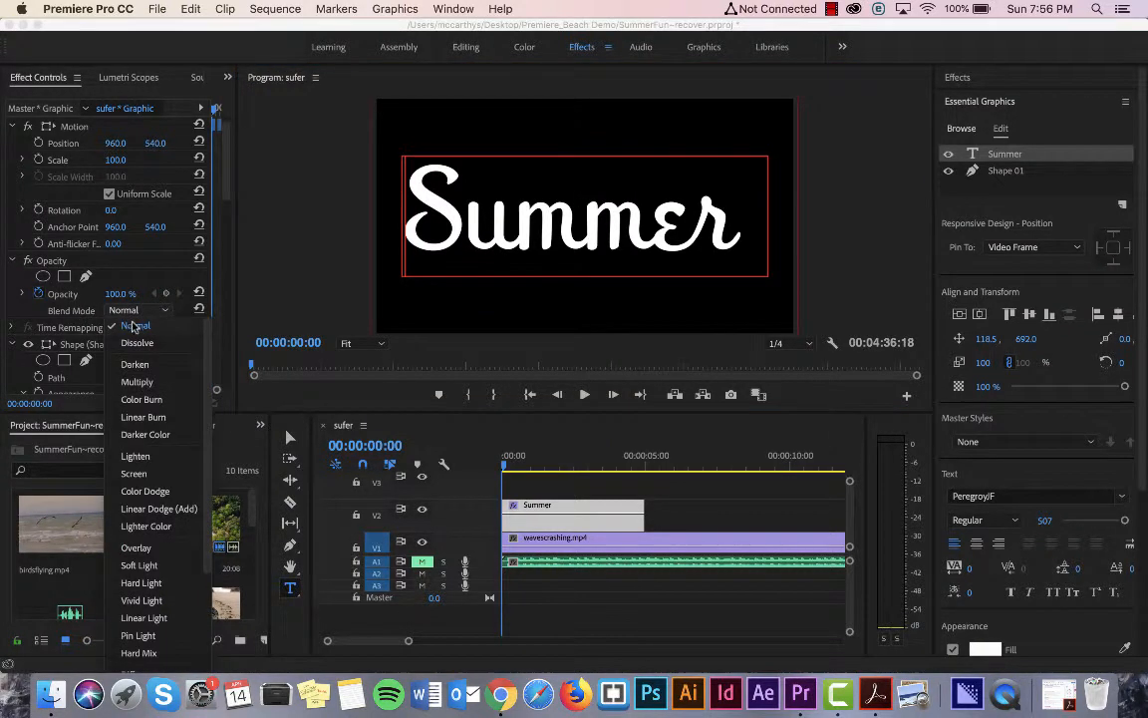
pyautogui.click(146, 382)
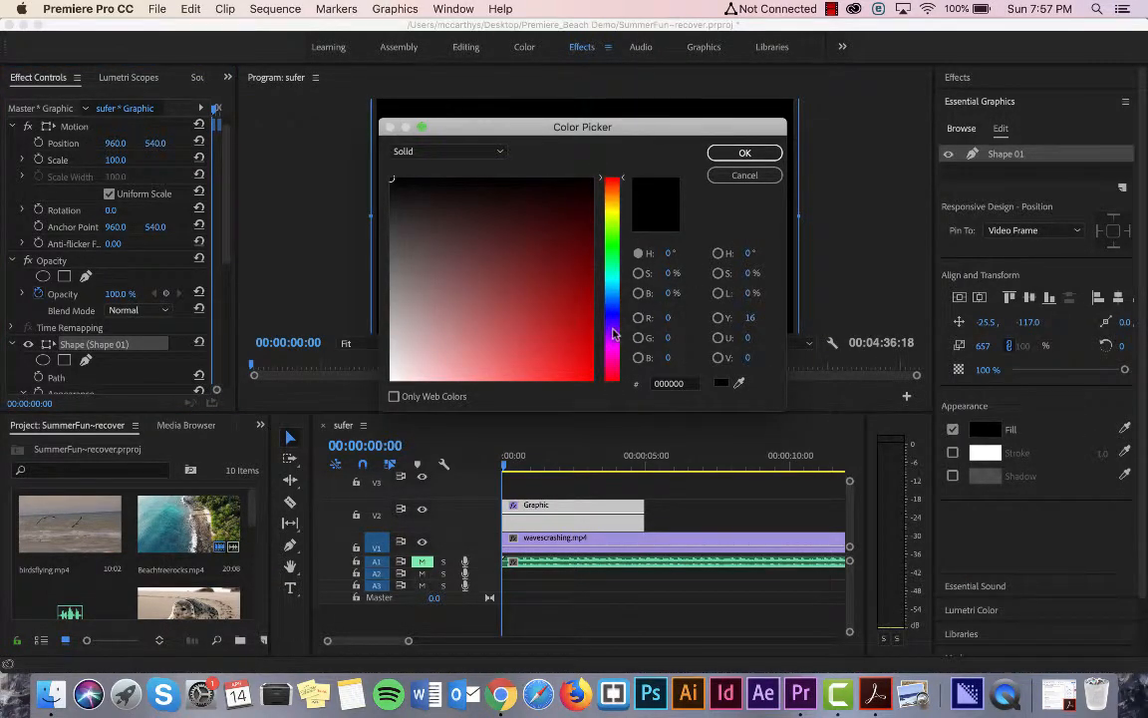
# Change the background rectangle's fill color from black to magenta B6119A
pyautogui.click(612, 350)
pyautogui.click(574, 322)
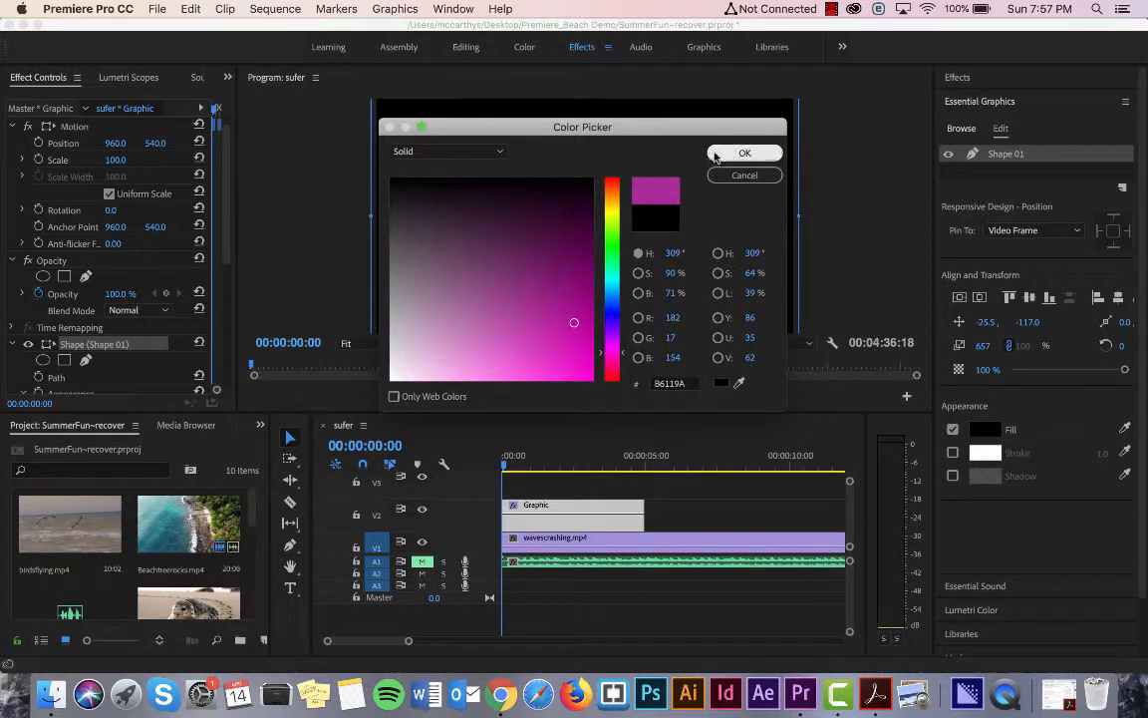
pyautogui.click(742, 154)
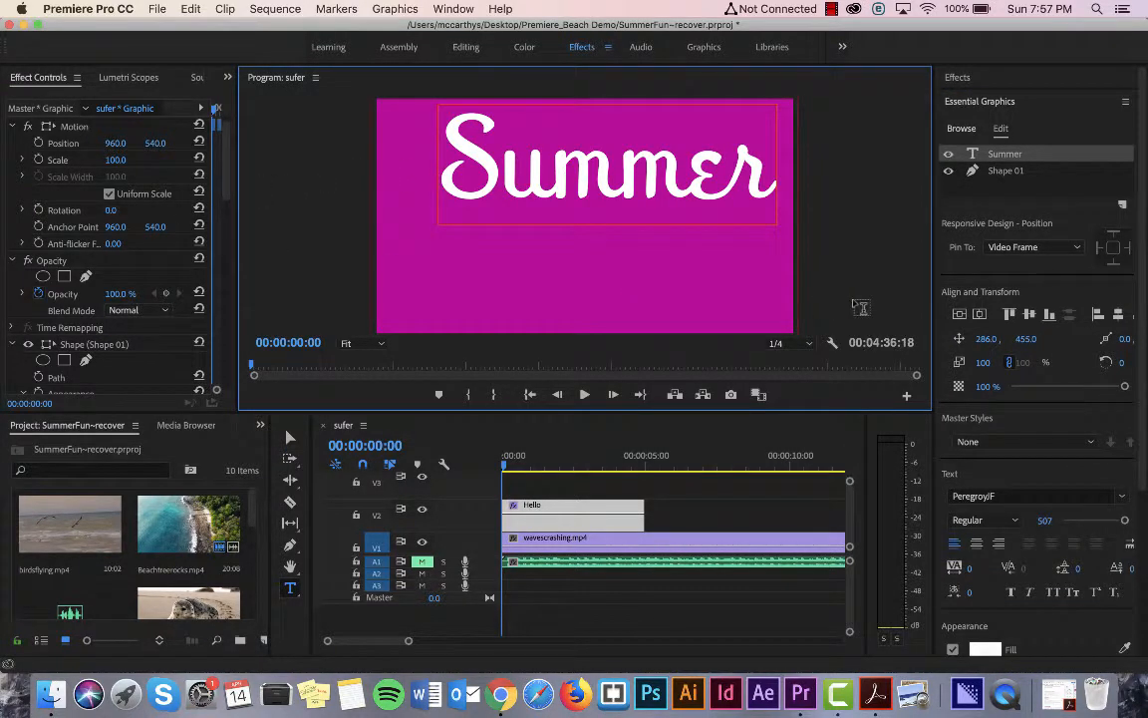
# Center the "Summer" text vertically and horizontally in the frame and set the graphic's blend mode to Multiply
pyautogui.click(960, 314)
pyautogui.click(980, 314)
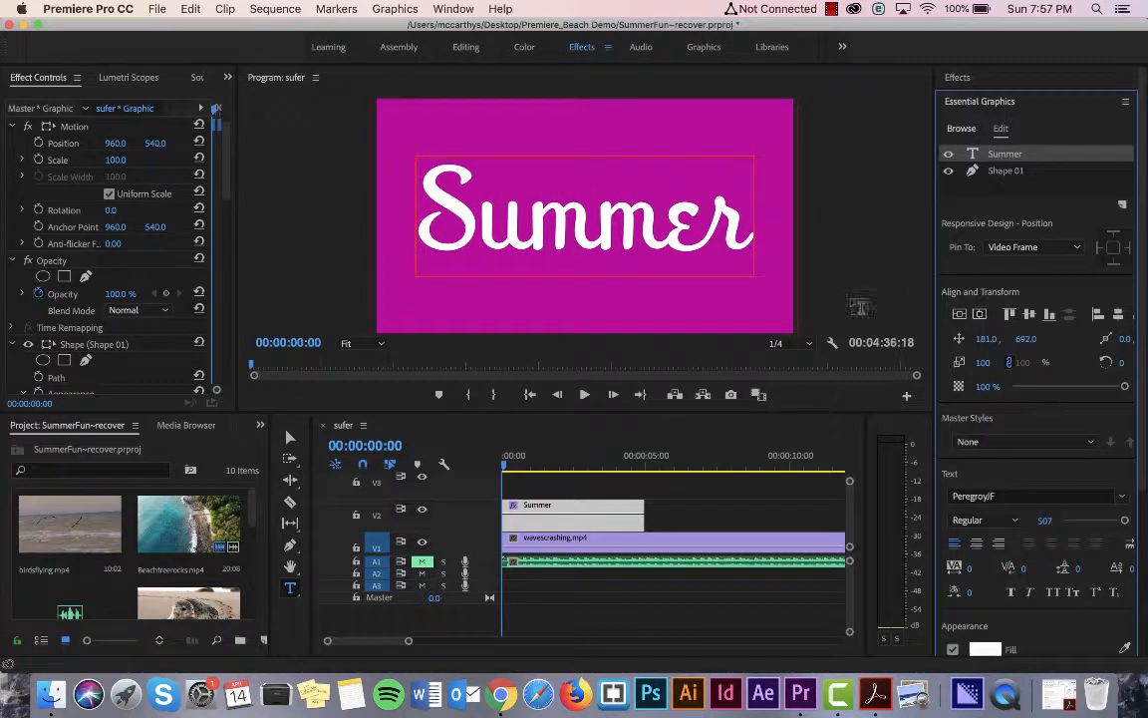
pyautogui.click(139, 310)
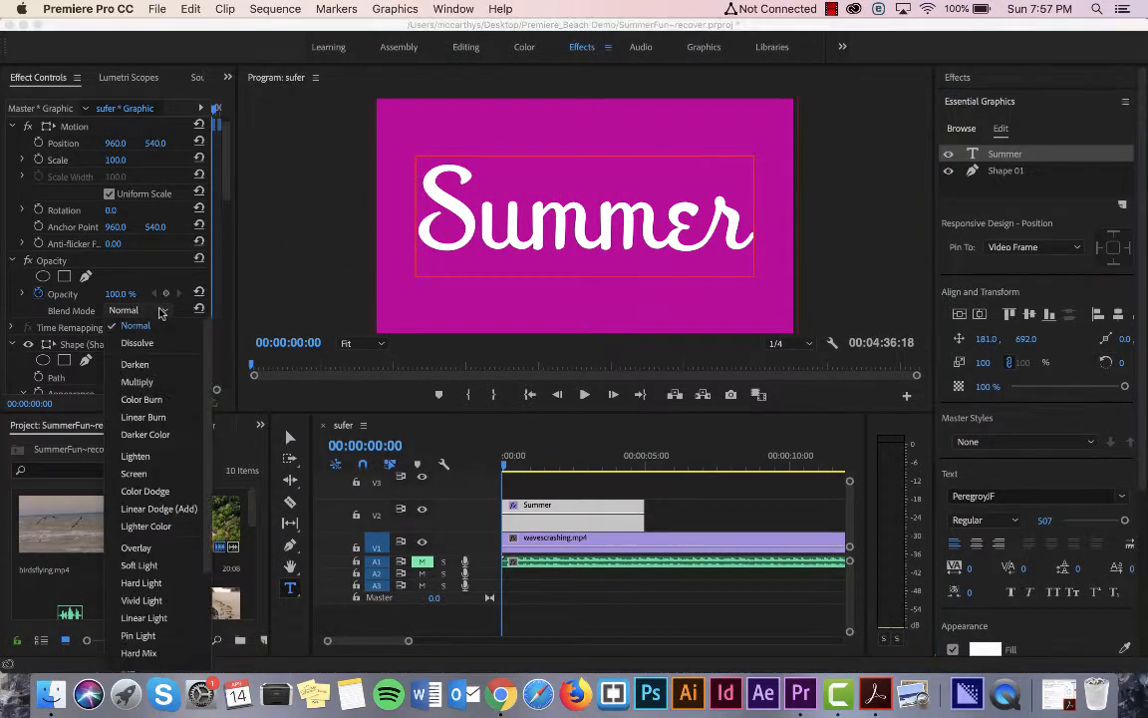
pyautogui.click(137, 381)
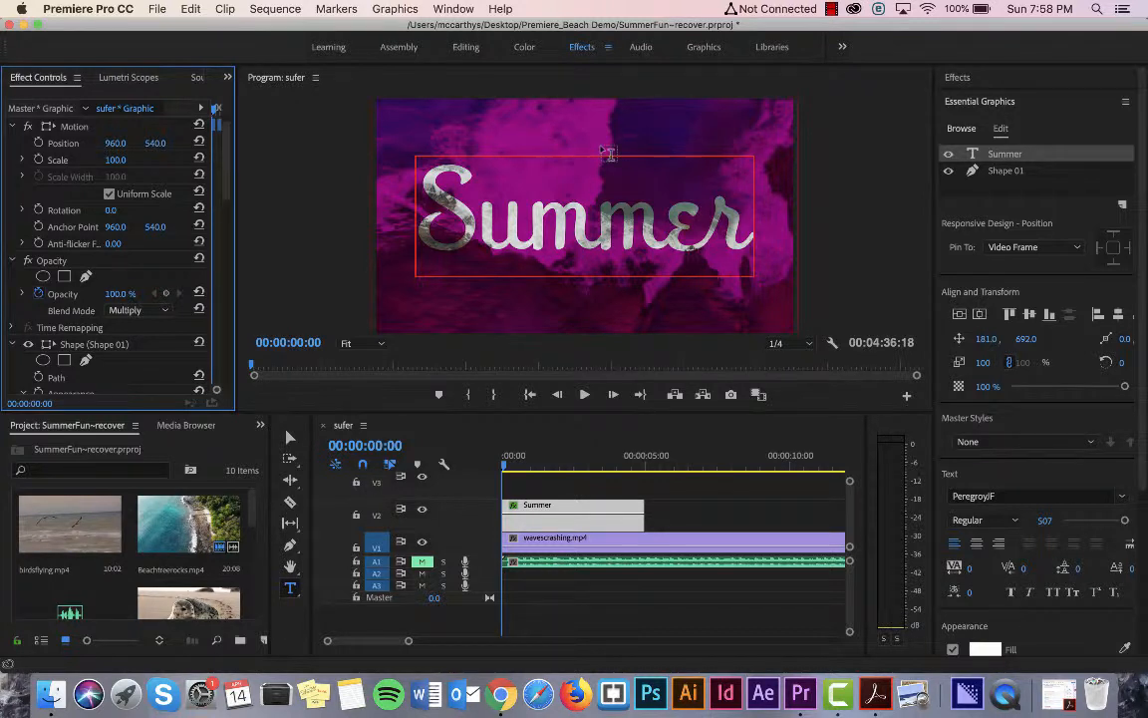
# Try the Color Burn, Screen, Vivid Light and Hard Mix blend modes on the Summer graphic
pyautogui.click(167, 311)
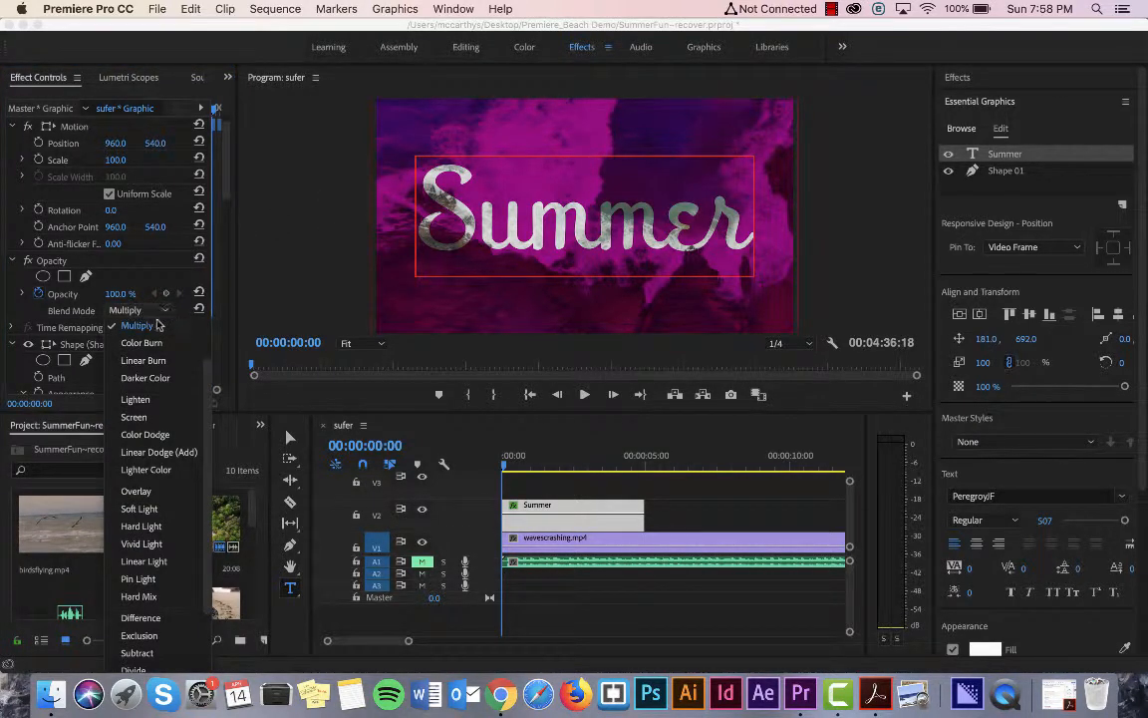
pyautogui.click(141, 343)
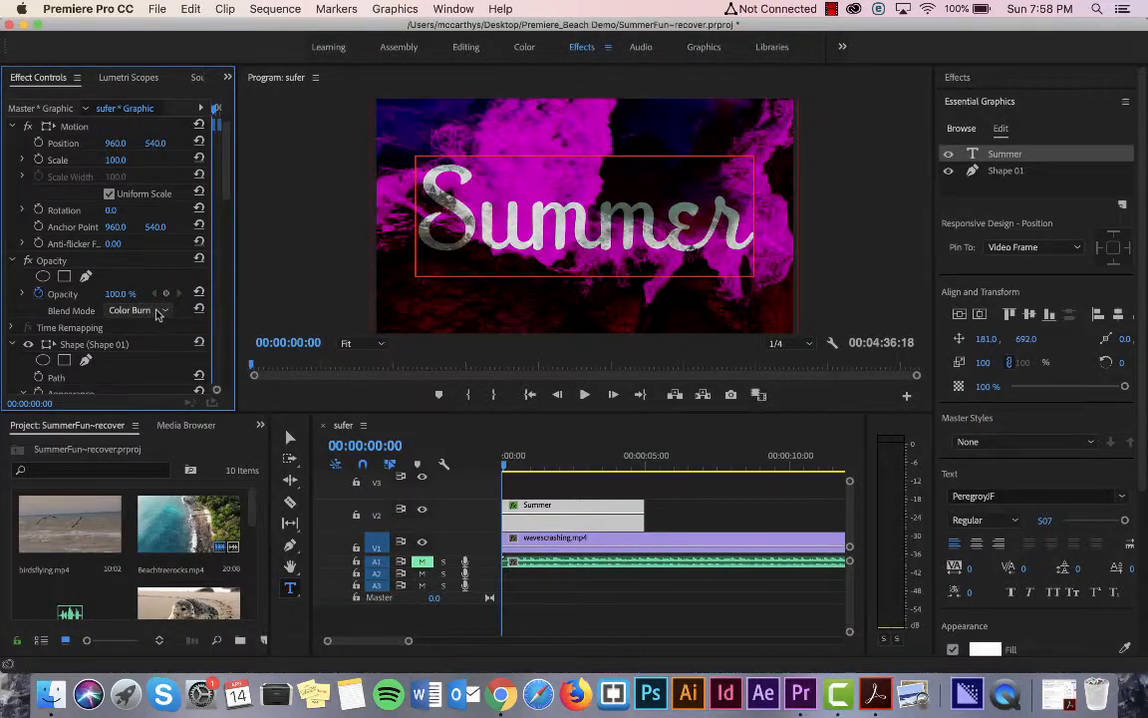
pyautogui.click(150, 310)
pyautogui.click(141, 398)
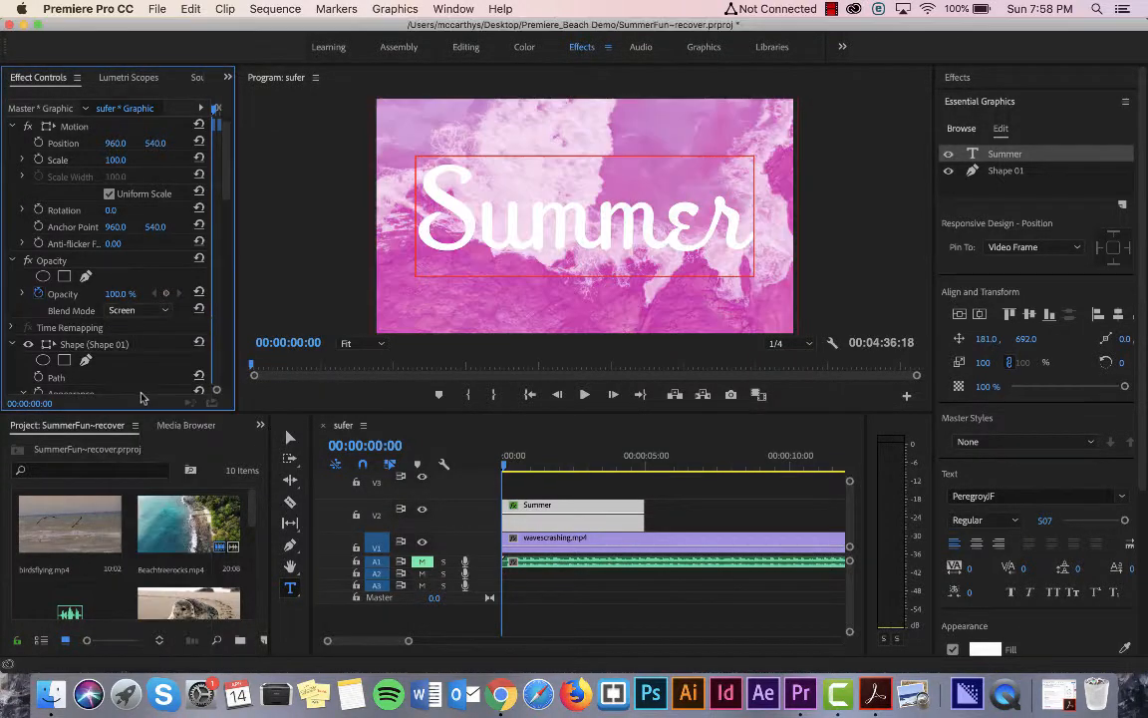
pyautogui.click(160, 310)
pyautogui.click(141, 462)
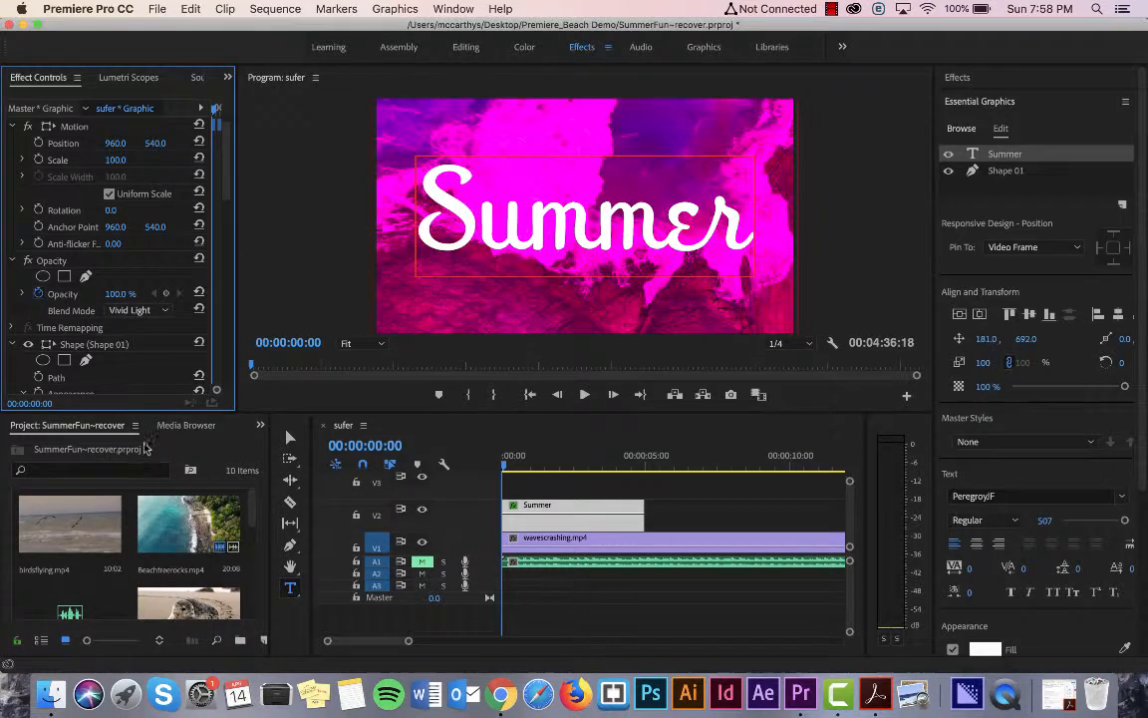
pyautogui.click(154, 311)
pyautogui.click(138, 515)
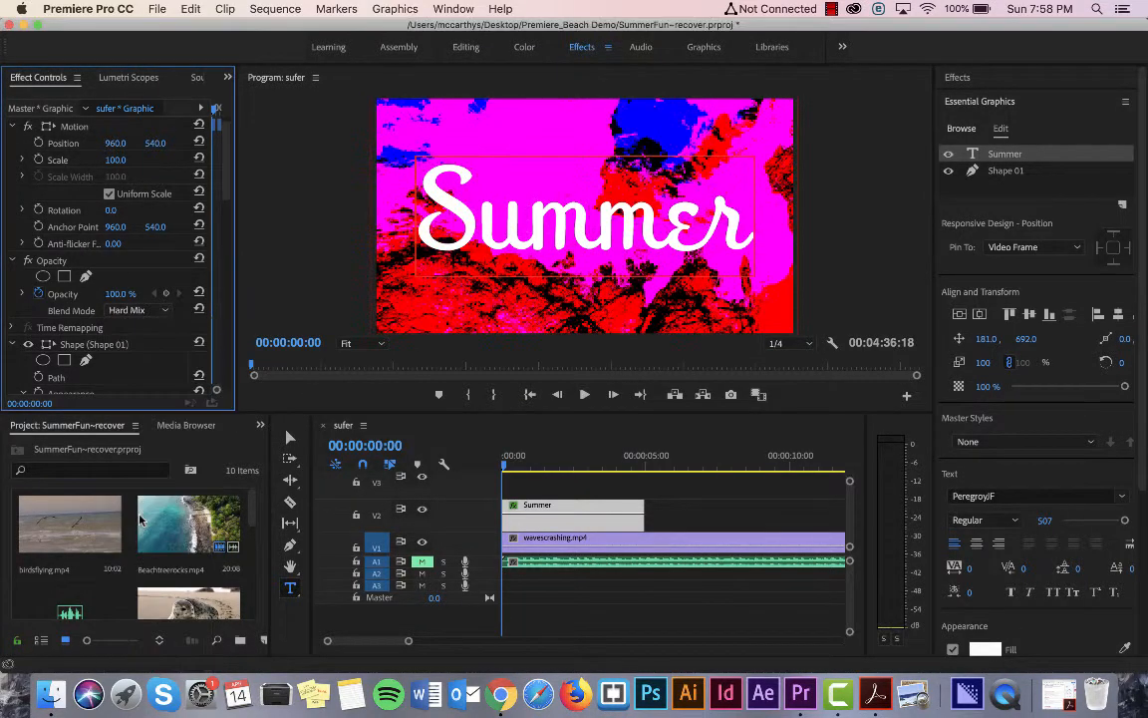
# Try the Subtract, Color and Luminosity blend modes on the Summer graphic
pyautogui.click(155, 311)
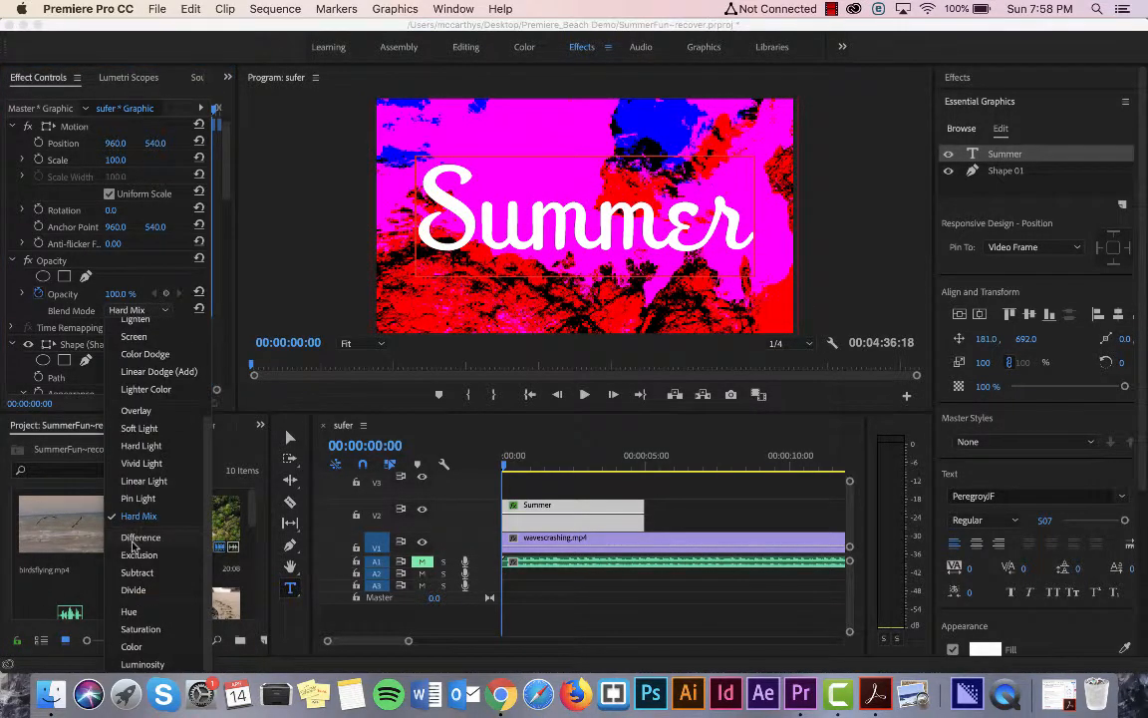
pyautogui.click(137, 573)
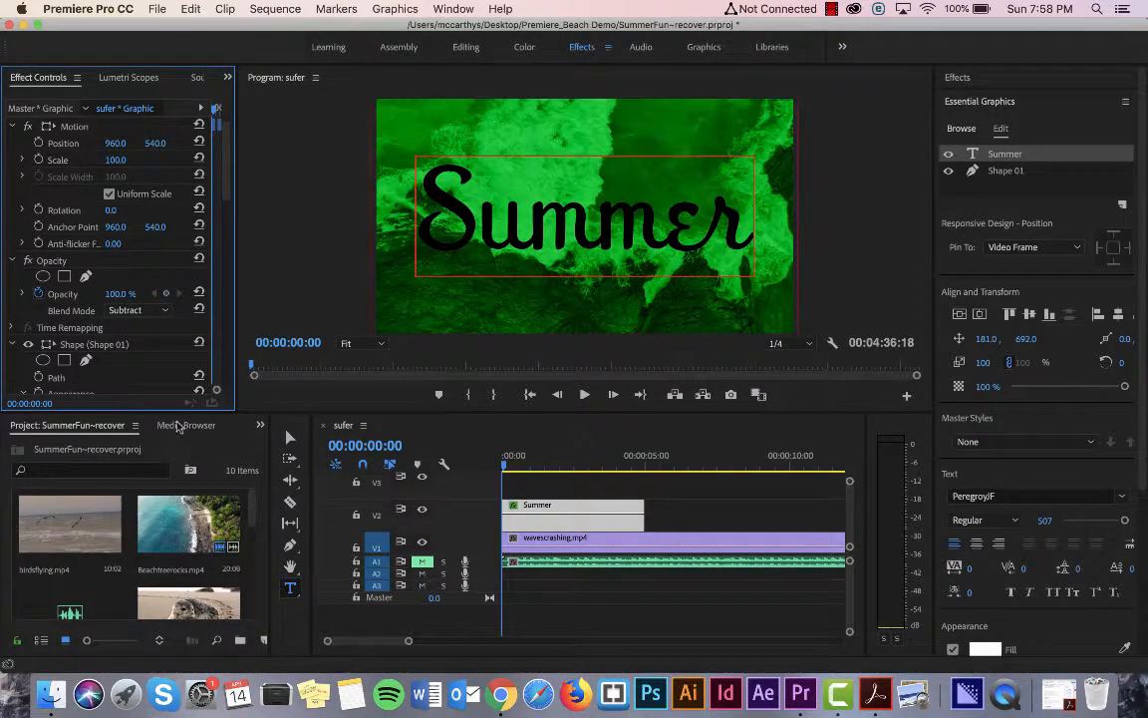
pyautogui.click(149, 310)
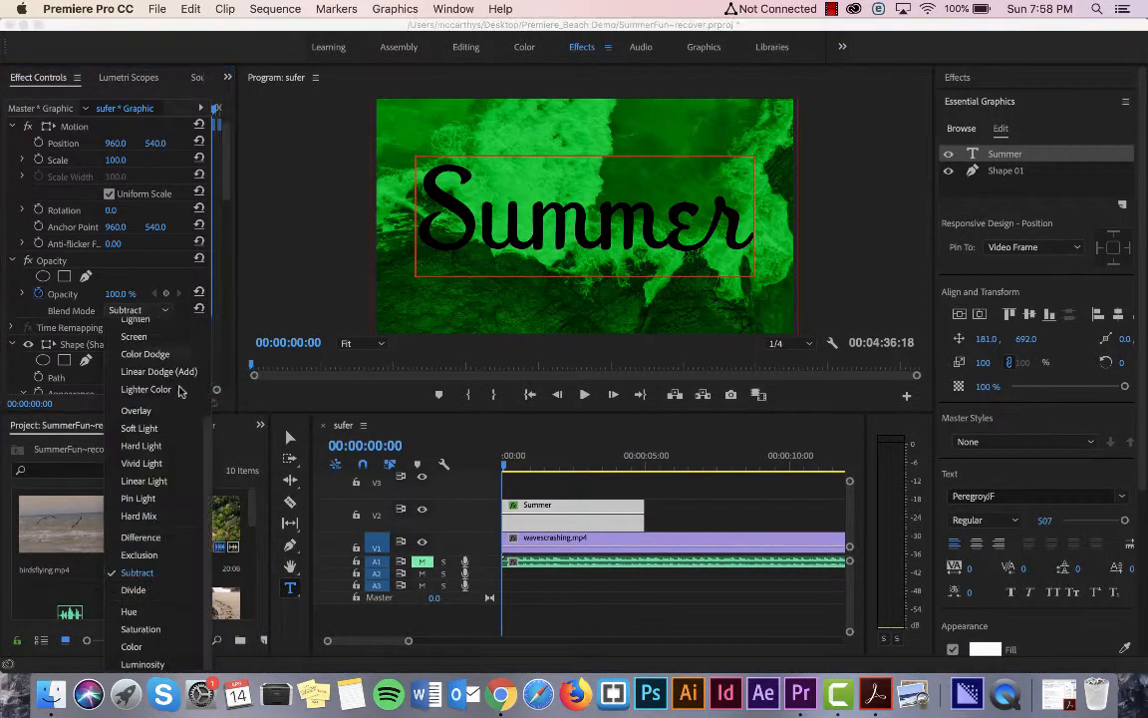
pyautogui.click(139, 646)
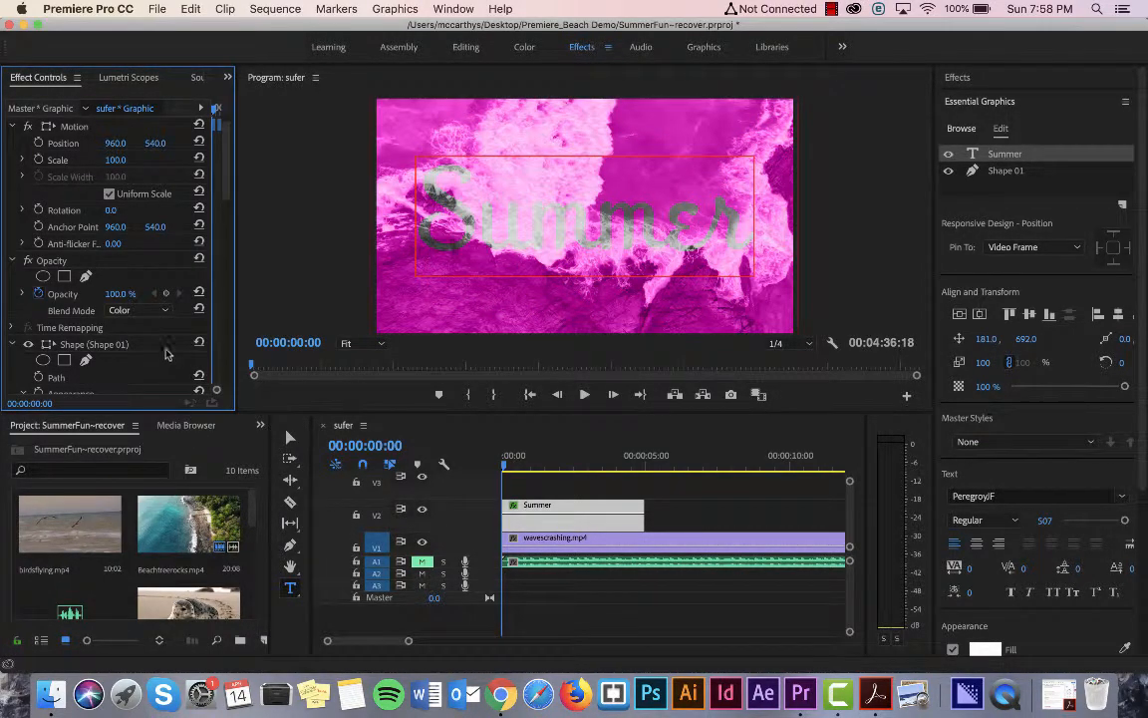
pyautogui.click(150, 310)
pyautogui.click(138, 663)
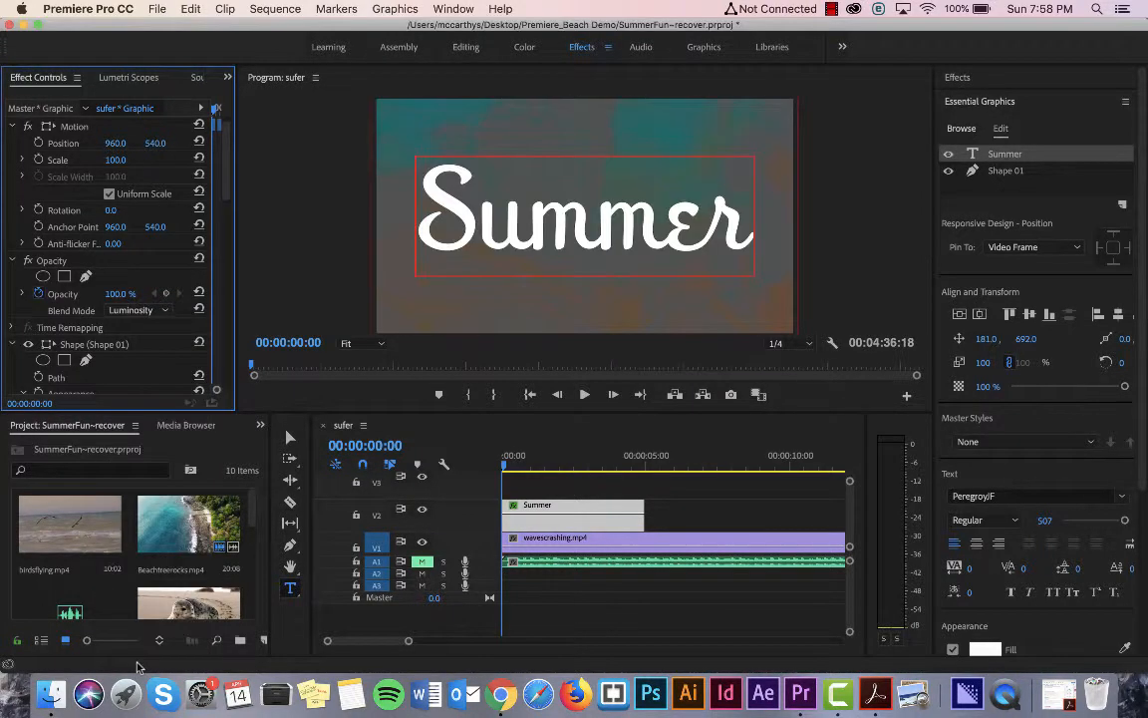
pyautogui.click(150, 310)
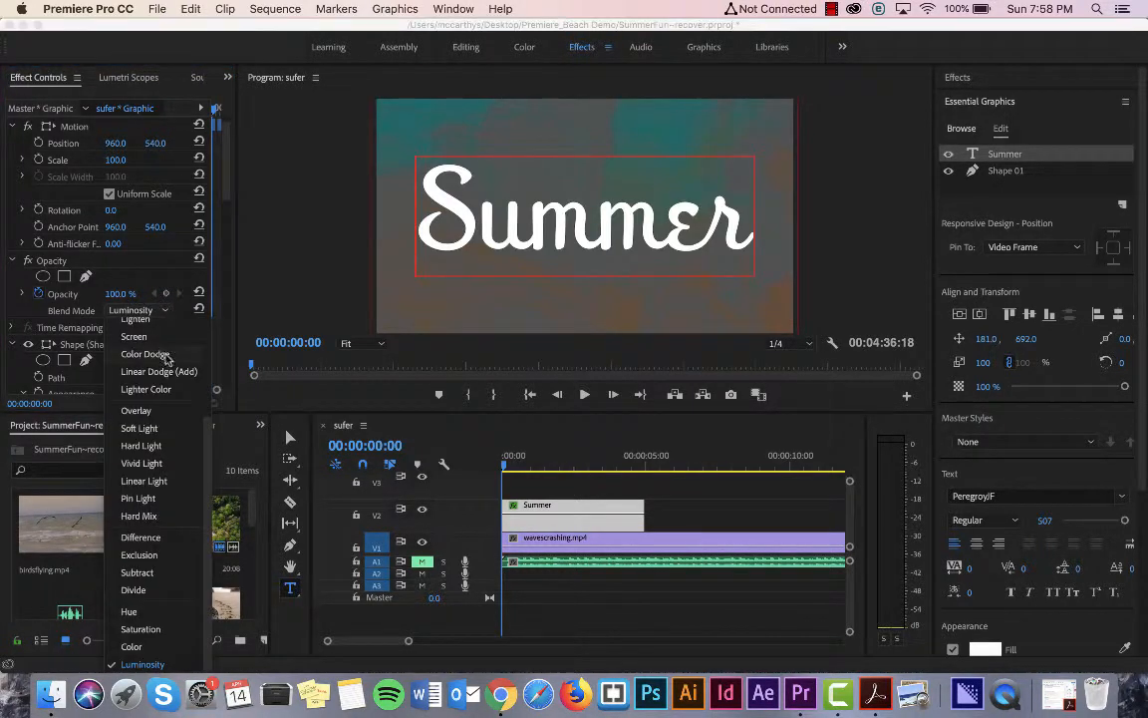
pyautogui.click(246, 270)
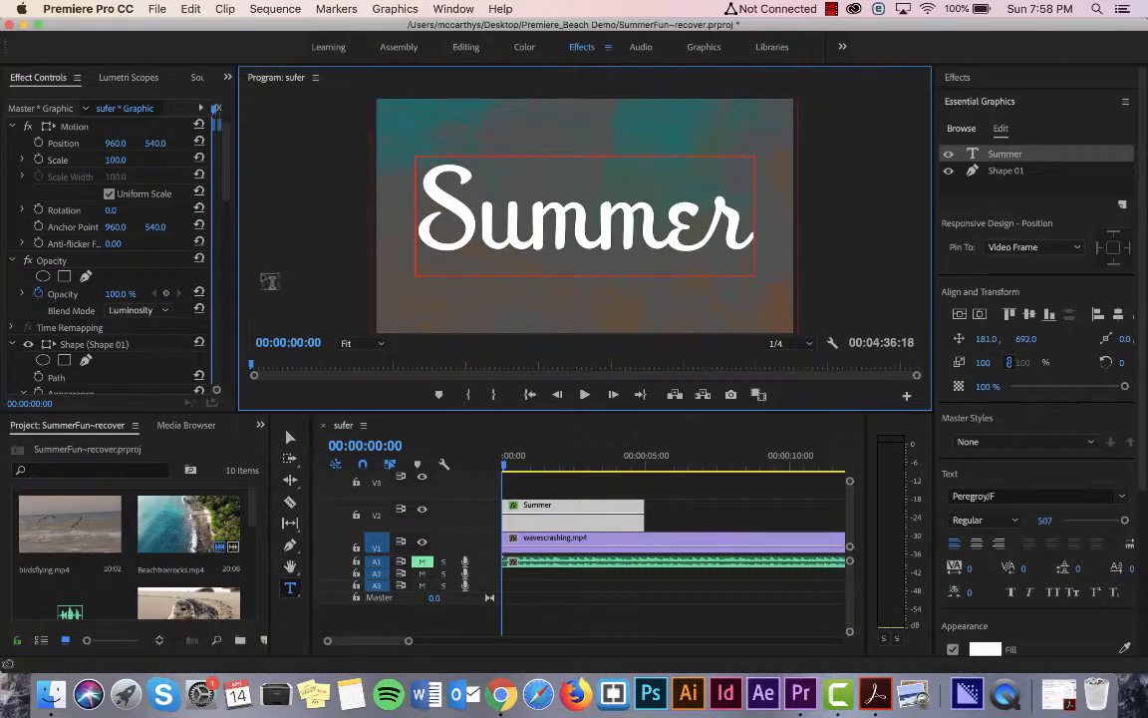
# Undo the blend mode experiments to return the Summer graphic to Multiply
pyautogui.press('super+z')
pyautogui.press('super+z')
pyautogui.press('super+z')
pyautogui.press('super+z')
pyautogui.press('super+z')
pyautogui.press('super+z')
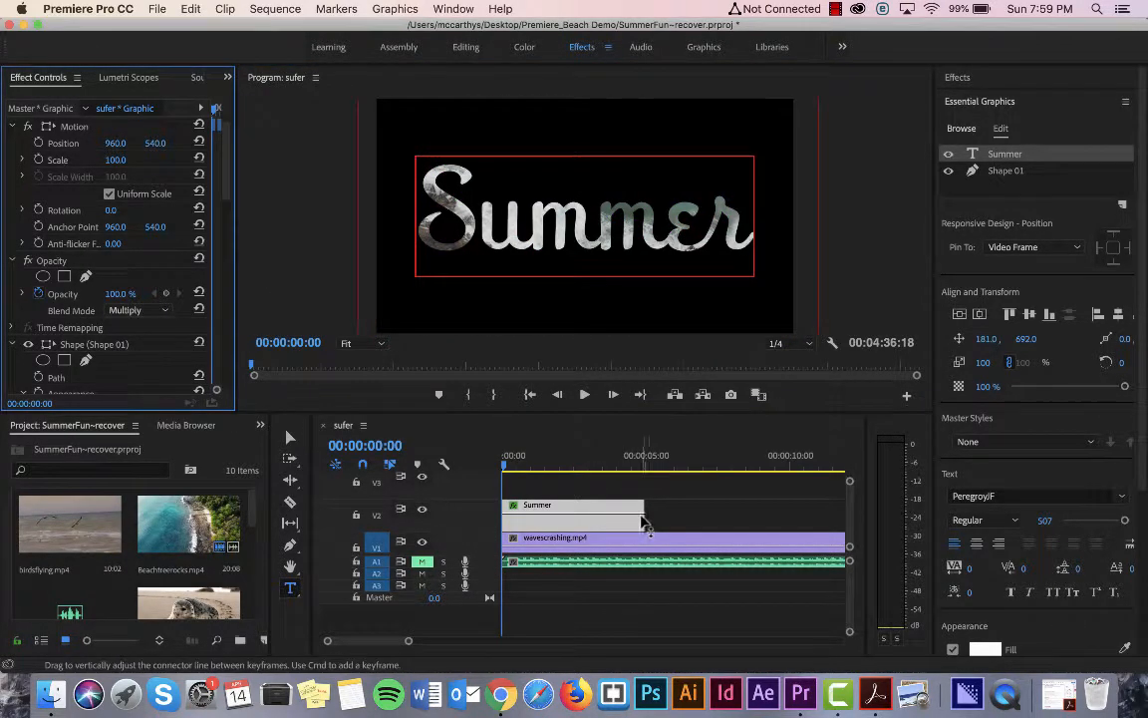
# Extend the end of the Summer graphic clip on V2 to about 8 seconds and play the sequence
pyautogui.moveTo(641, 507); pyautogui.dragTo(733, 514)
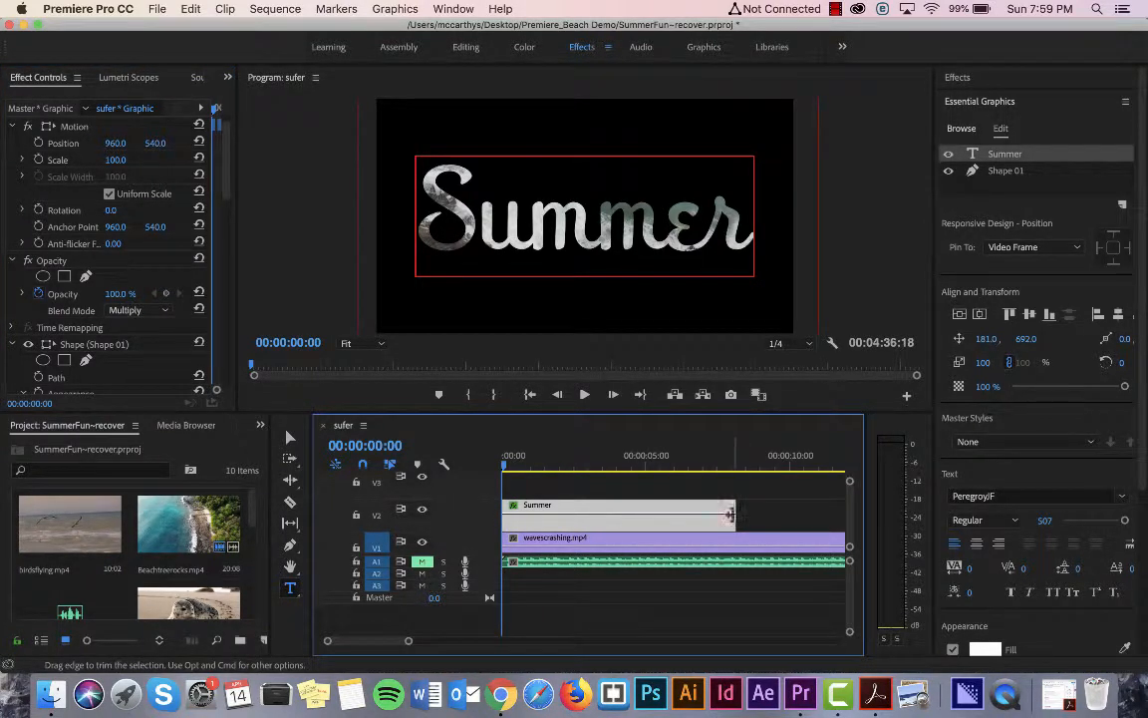
pyautogui.press('space')
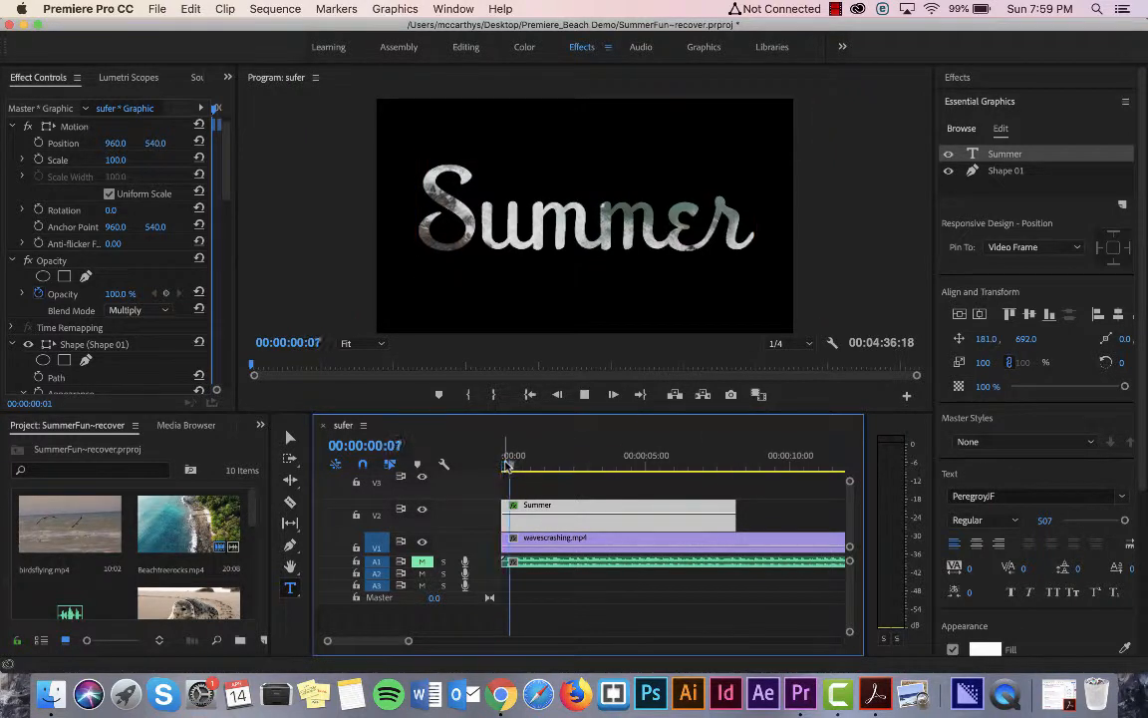
# Scale the wavescrashing.mp4 clip to 44 and set its position to 931, 639 behind the Summer text
pyautogui.click(595, 538)
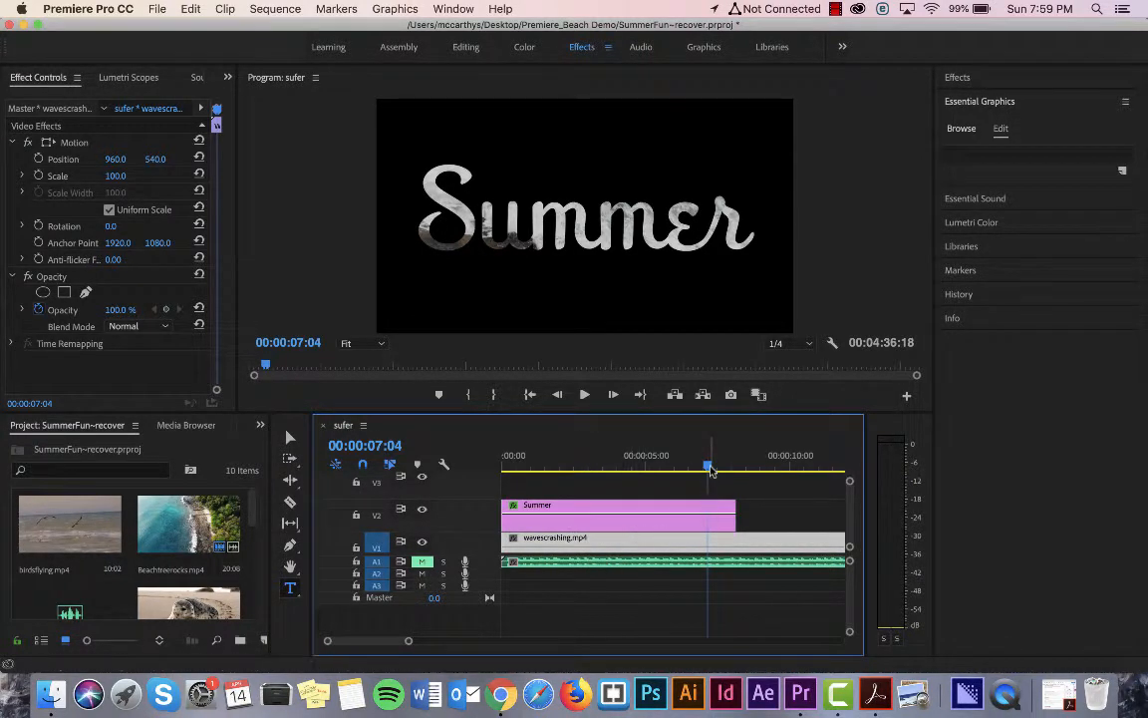
pyautogui.moveTo(703, 466); pyautogui.dragTo(665, 469)
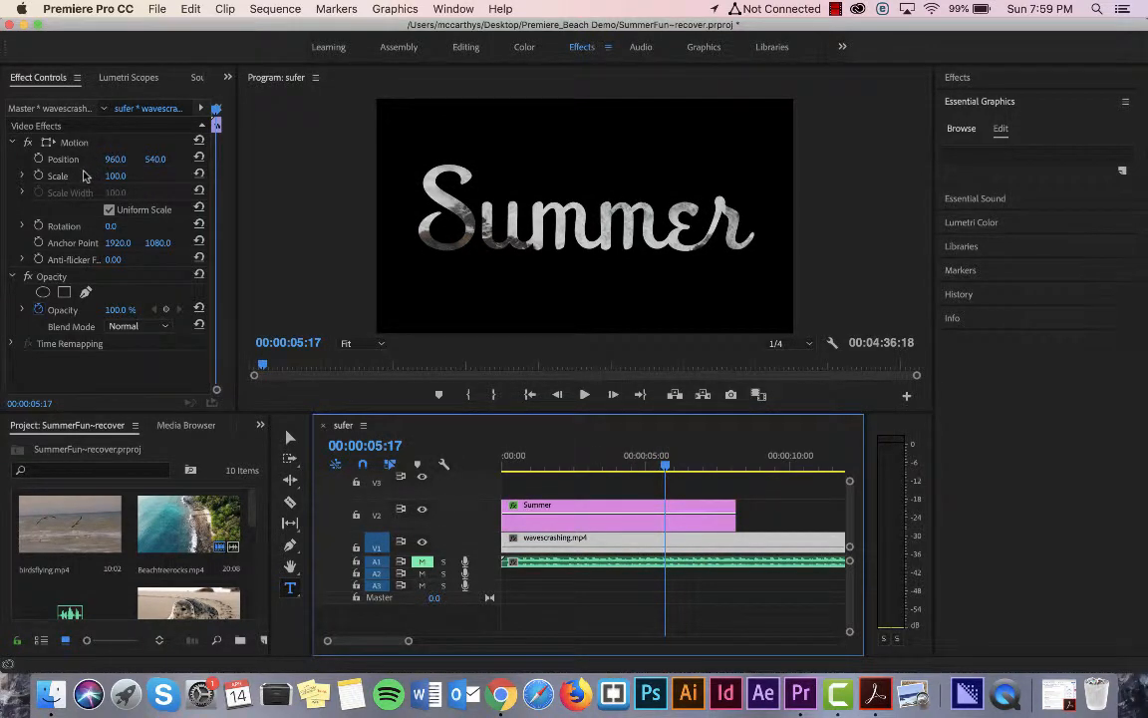
pyautogui.moveTo(111, 161); pyautogui.dragTo(113, 175)
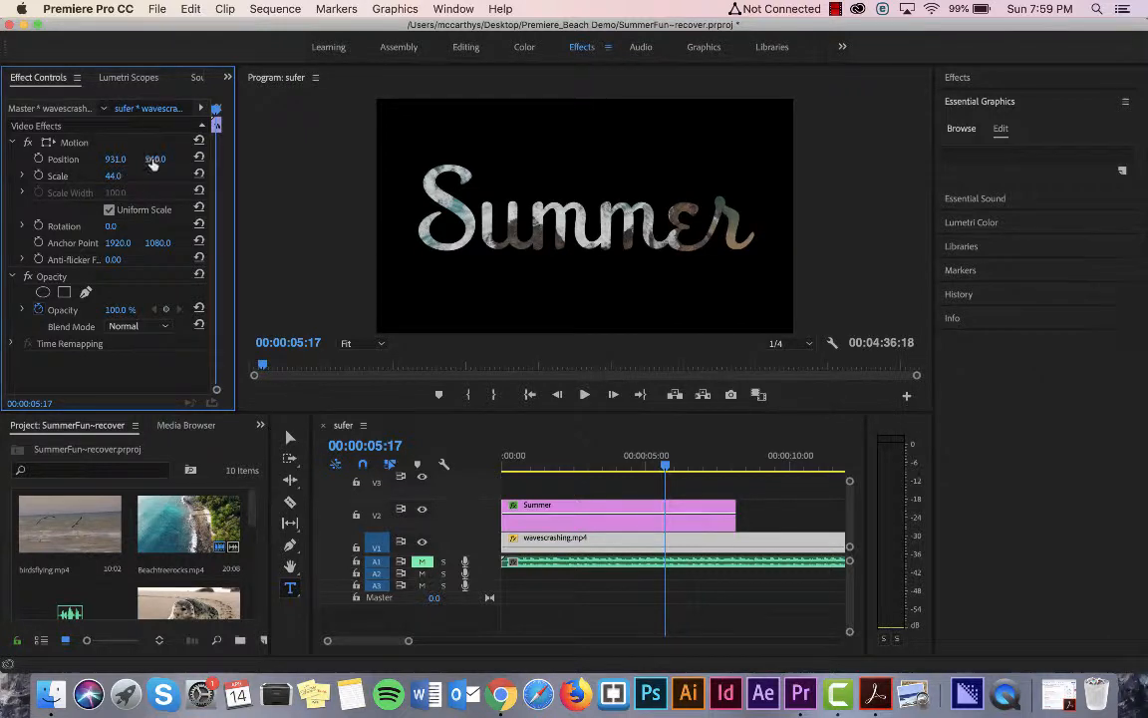
pyautogui.moveTo(151, 158); pyautogui.dragTo(161, 158)
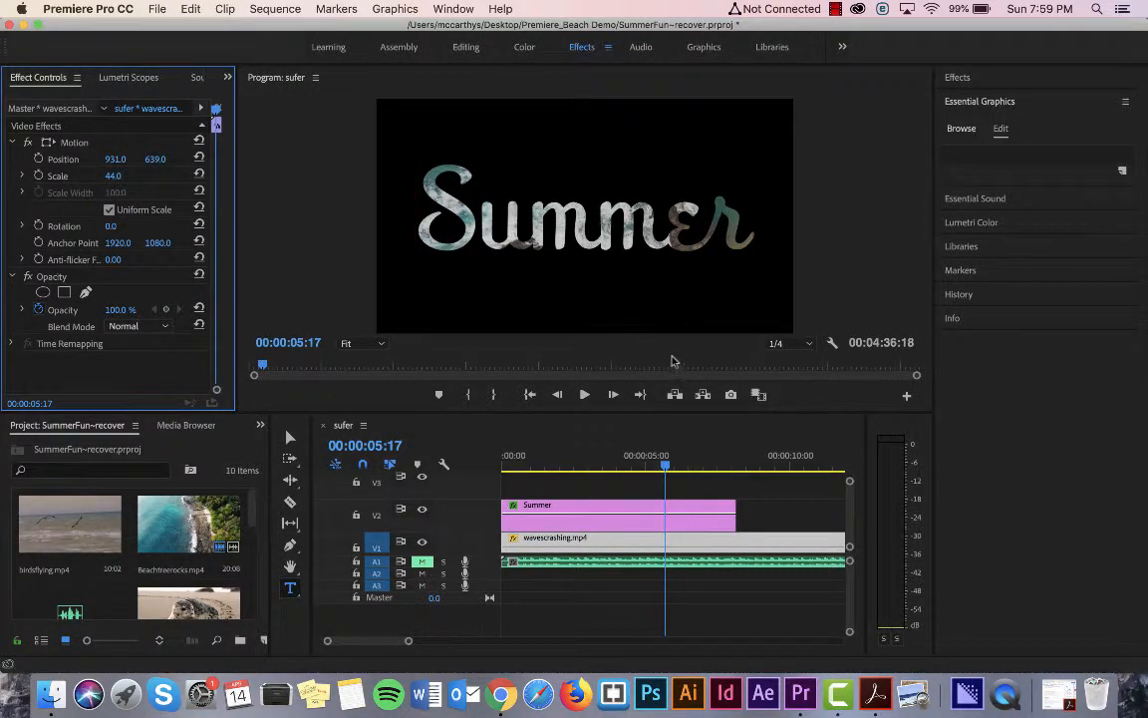
# Try the Full and 1/2 playback resolutions, return to 1/4 and play the sequence from the start
pyautogui.moveTo(665, 469); pyautogui.dragTo(502, 468)
pyautogui.click(809, 347)
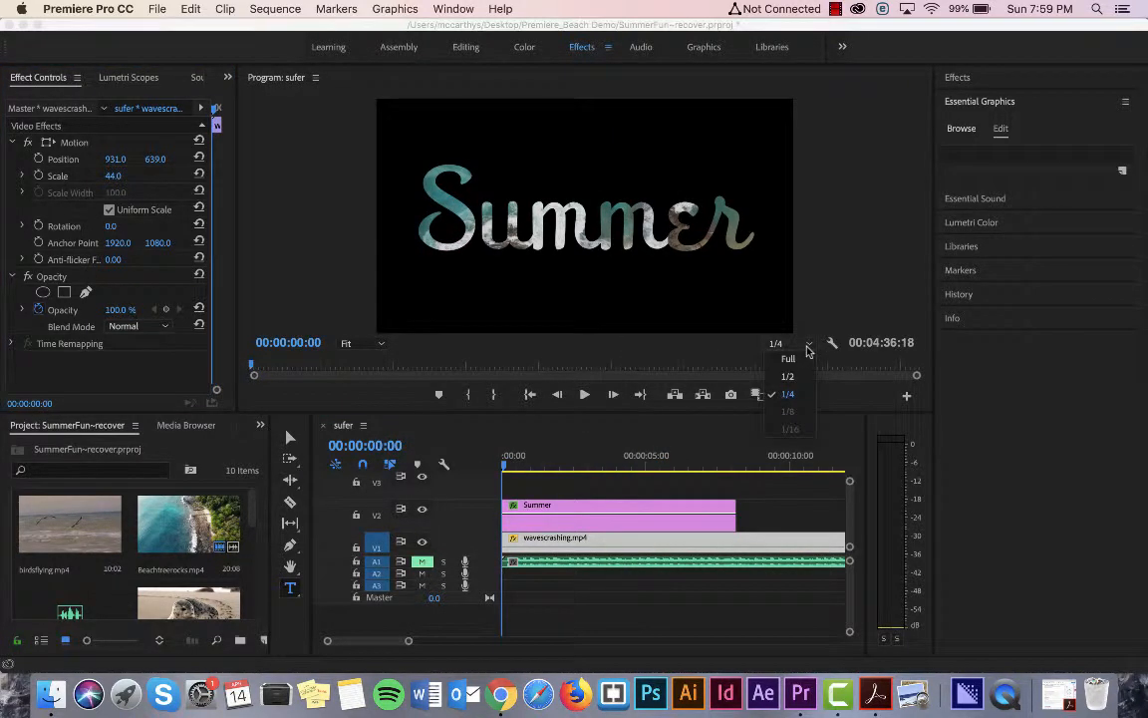
pyautogui.click(797, 365)
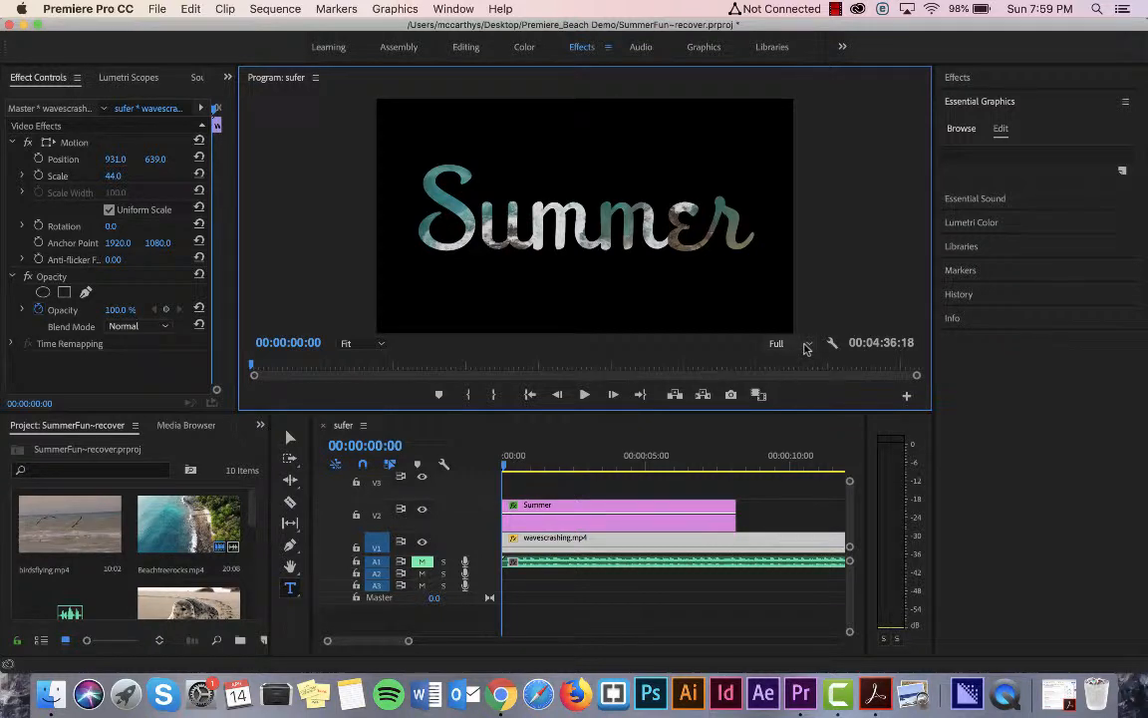
pyautogui.click(807, 347)
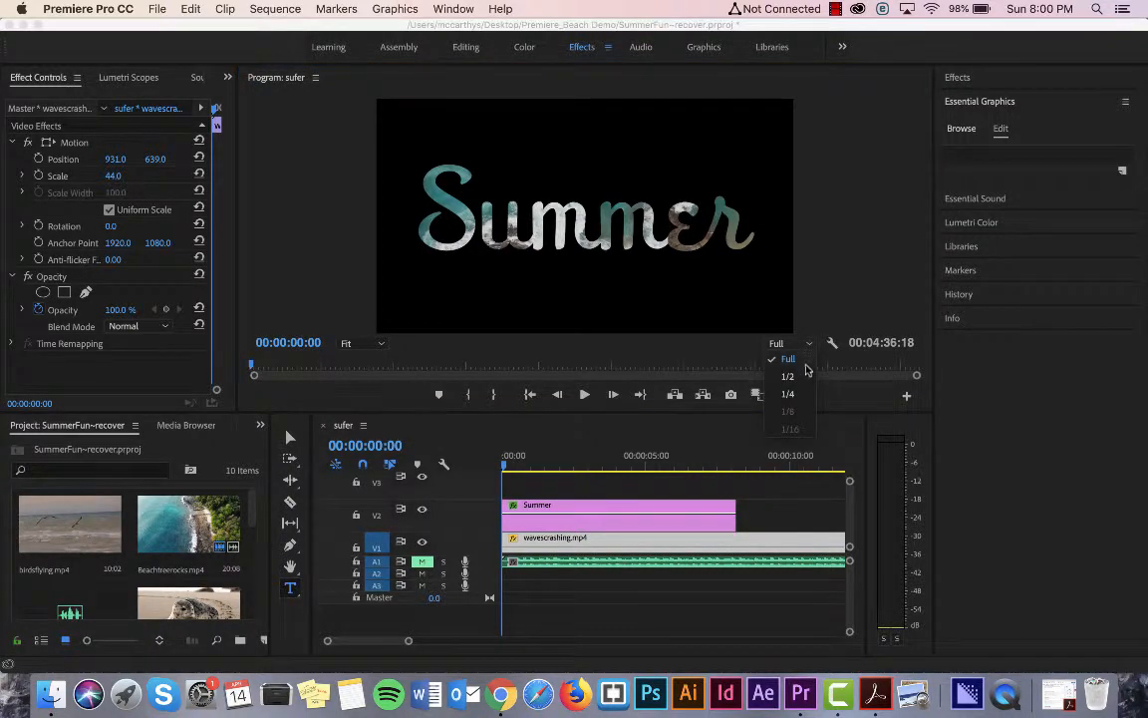
pyautogui.click(795, 378)
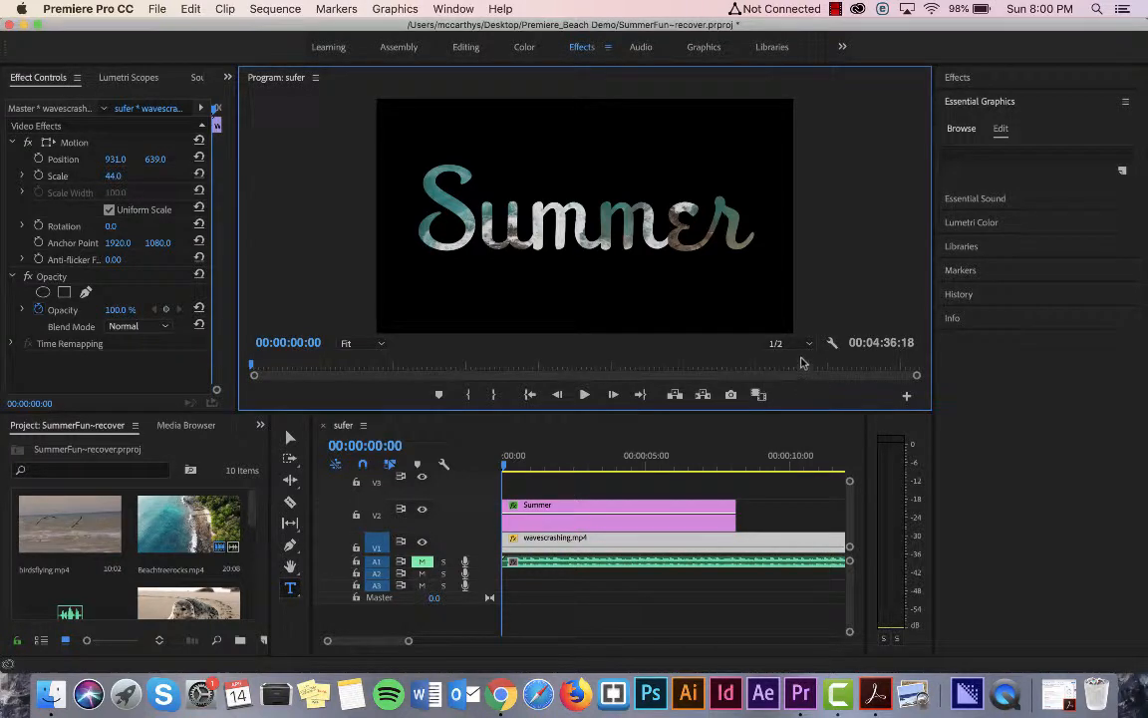
pyautogui.click(809, 345)
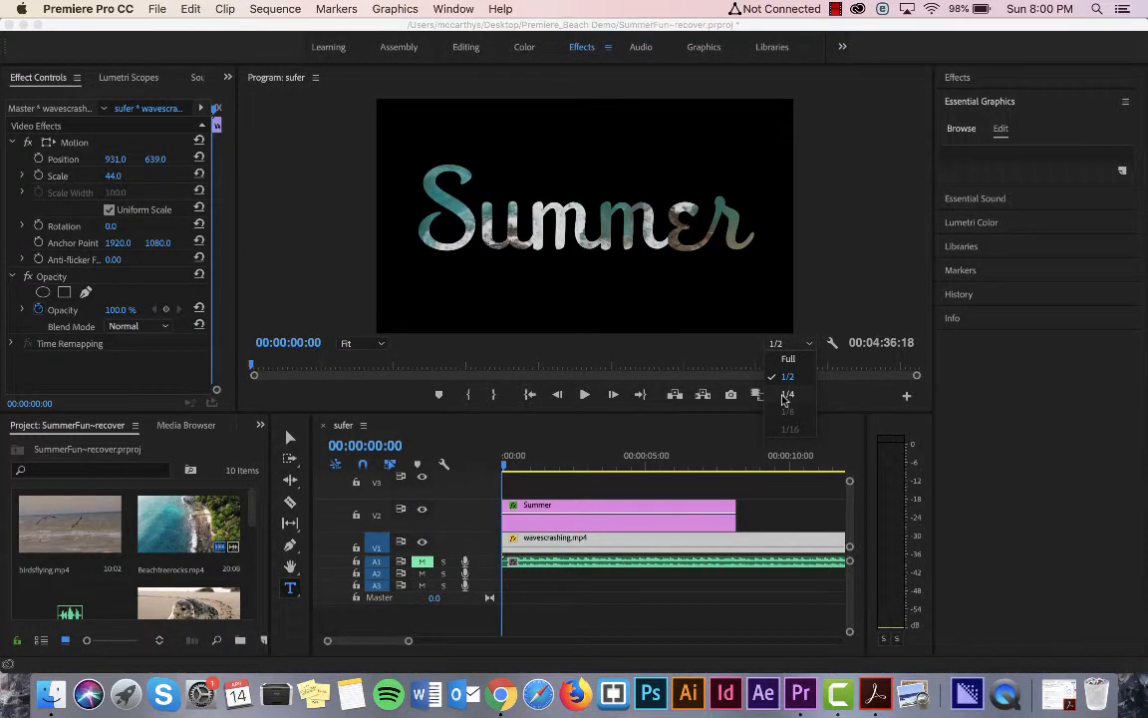
pyautogui.click(787, 394)
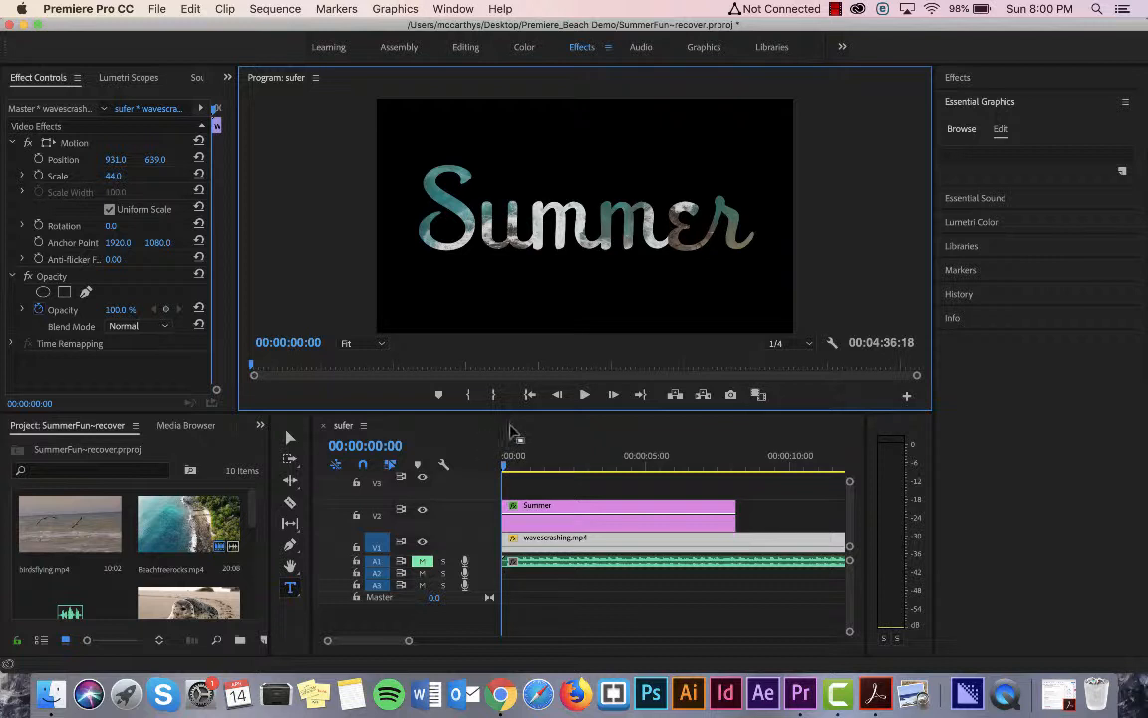
pyautogui.press('space')
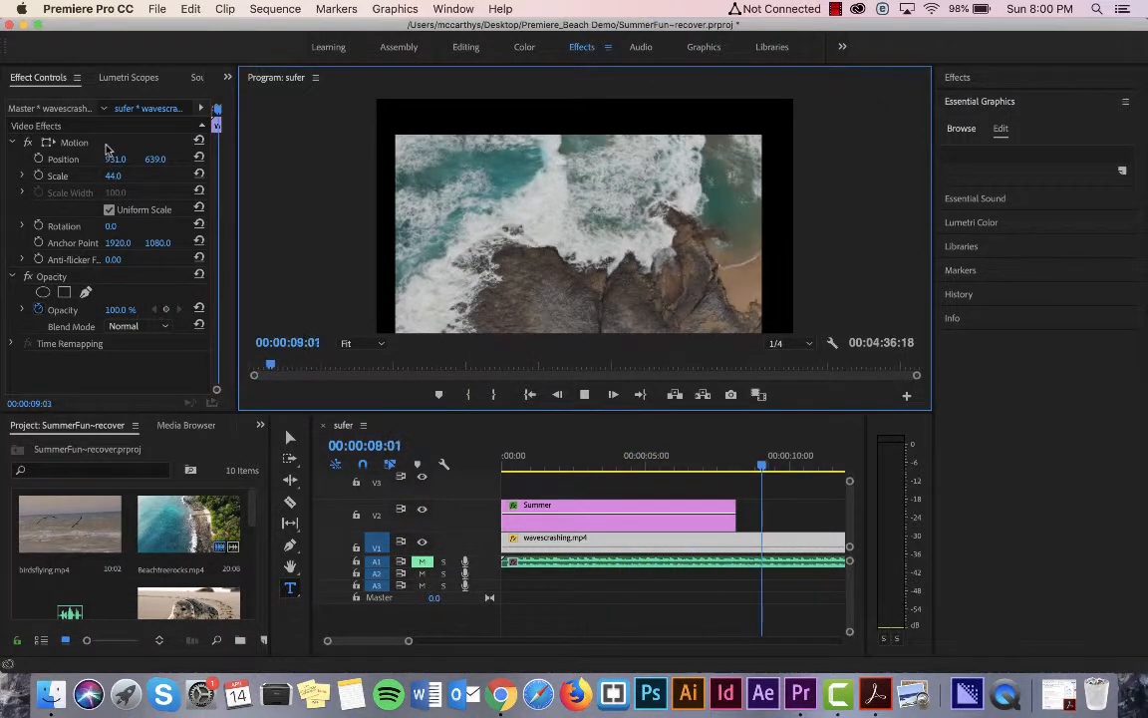
pyautogui.press('space')
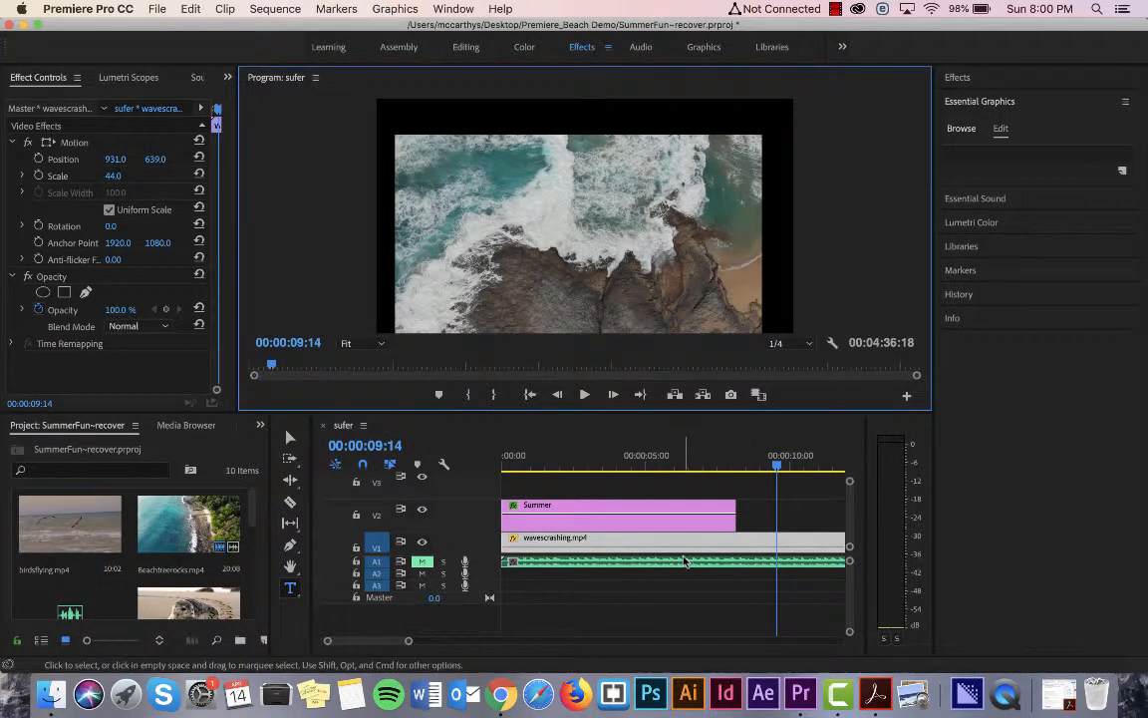
# Try to trim the end of the wavescrashing.mp4 clip back to the playhead at 00:00:09:14, and undo the trim
pyautogui.moveTo(408, 640); pyautogui.dragTo(487, 658)
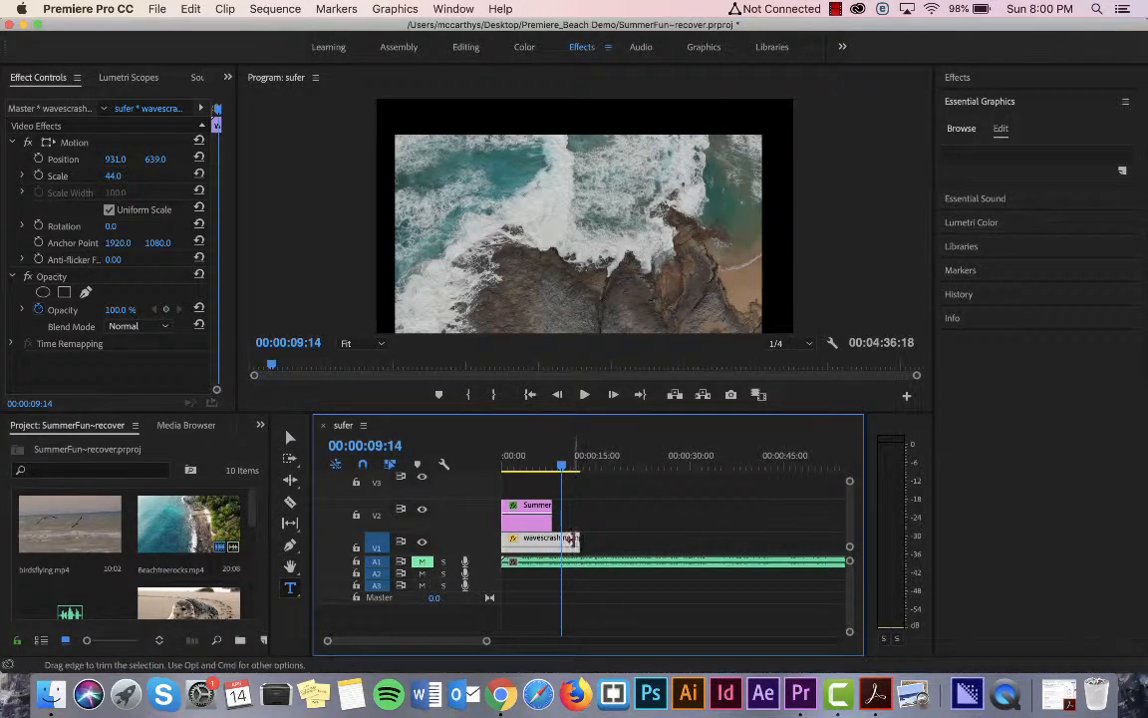
pyautogui.moveTo(574, 538); pyautogui.dragTo(553, 538)
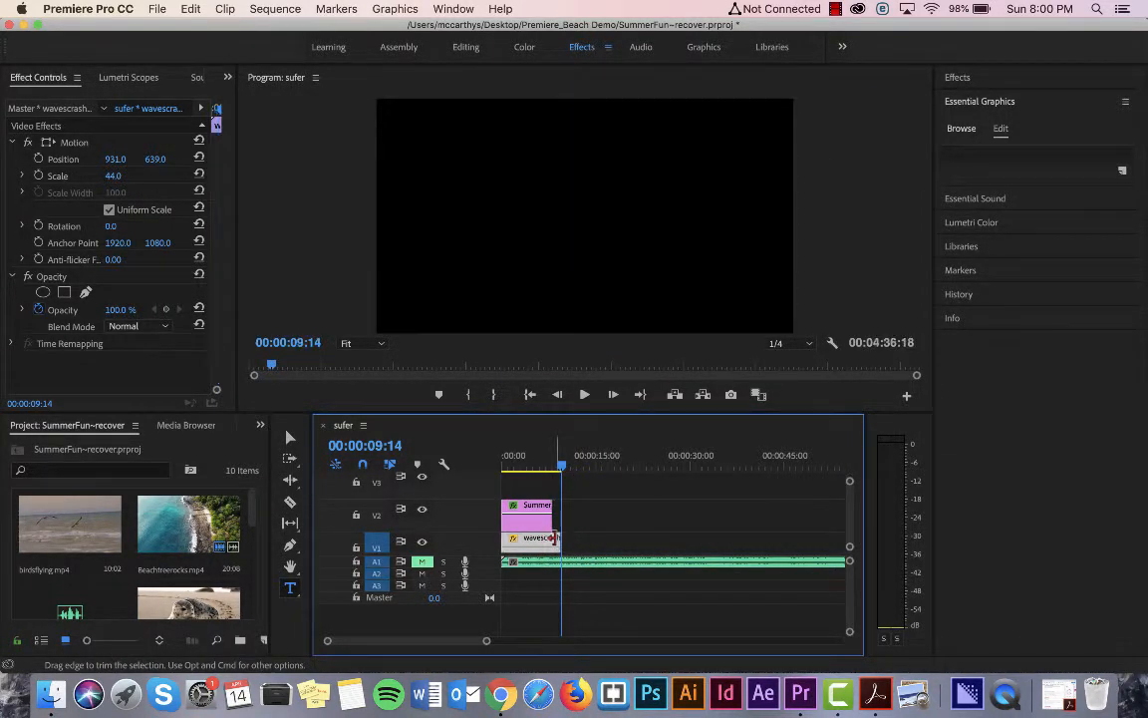
pyautogui.press('super+z')
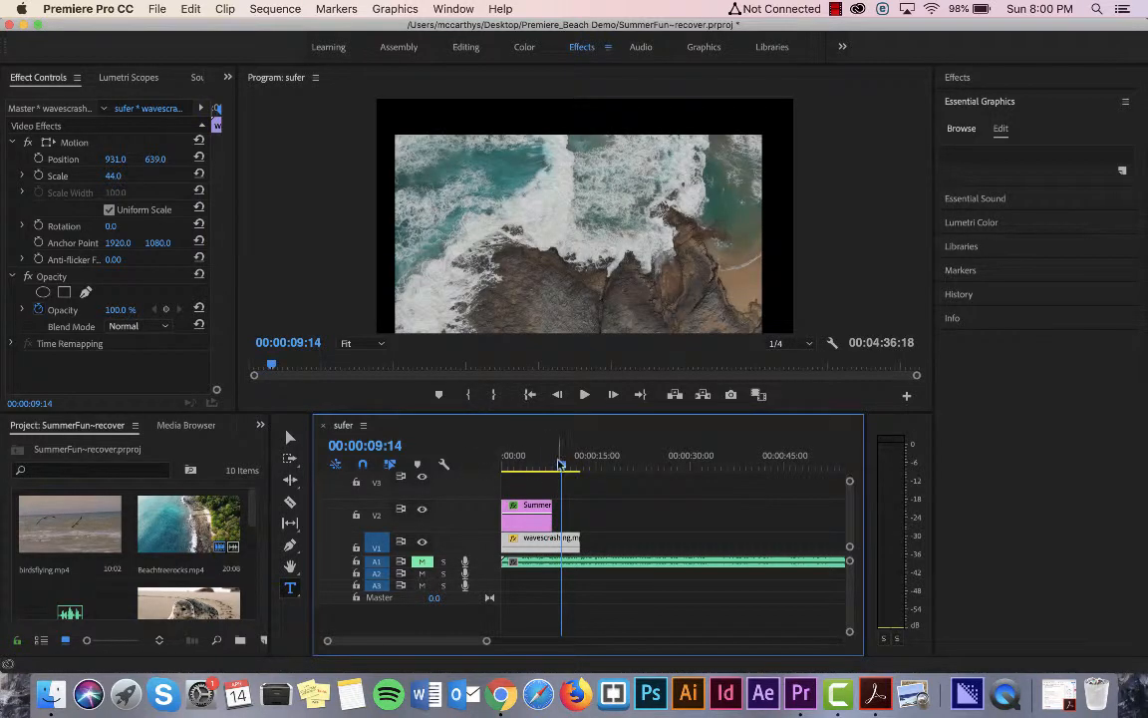
# Split the wavescrashing.mp4 clip on V1 at 00:00:08:00, where the Summer graphic ends
pyautogui.moveTo(560, 468); pyautogui.dragTo(551, 468)
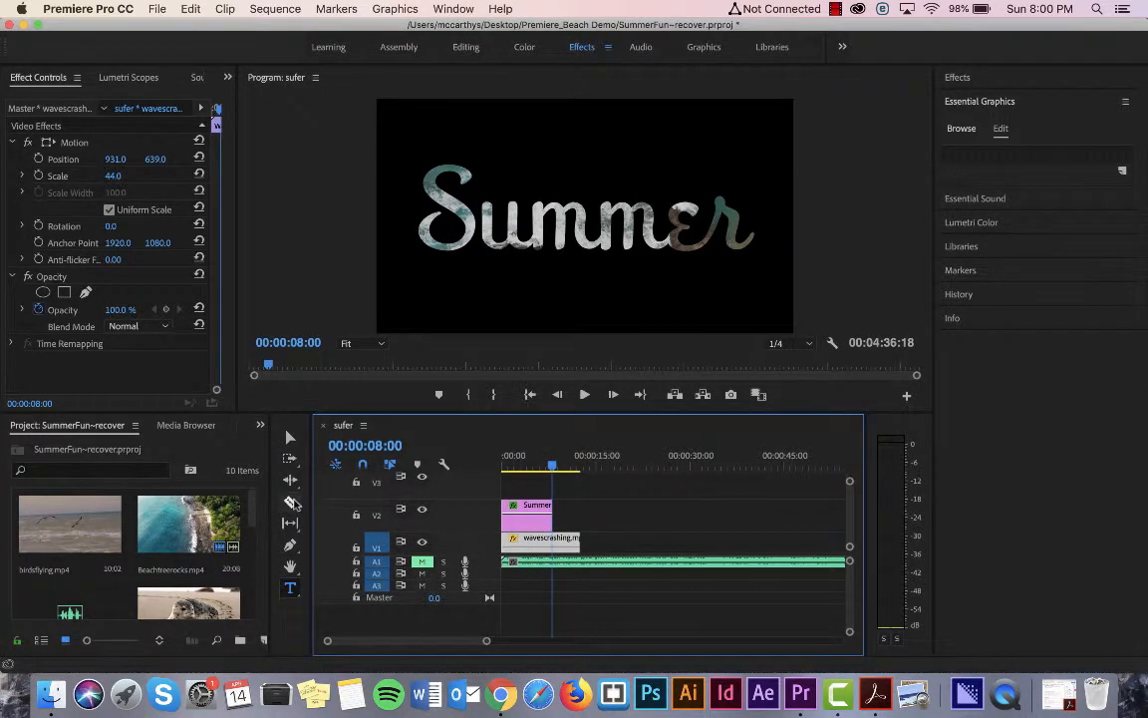
pyautogui.click(291, 503)
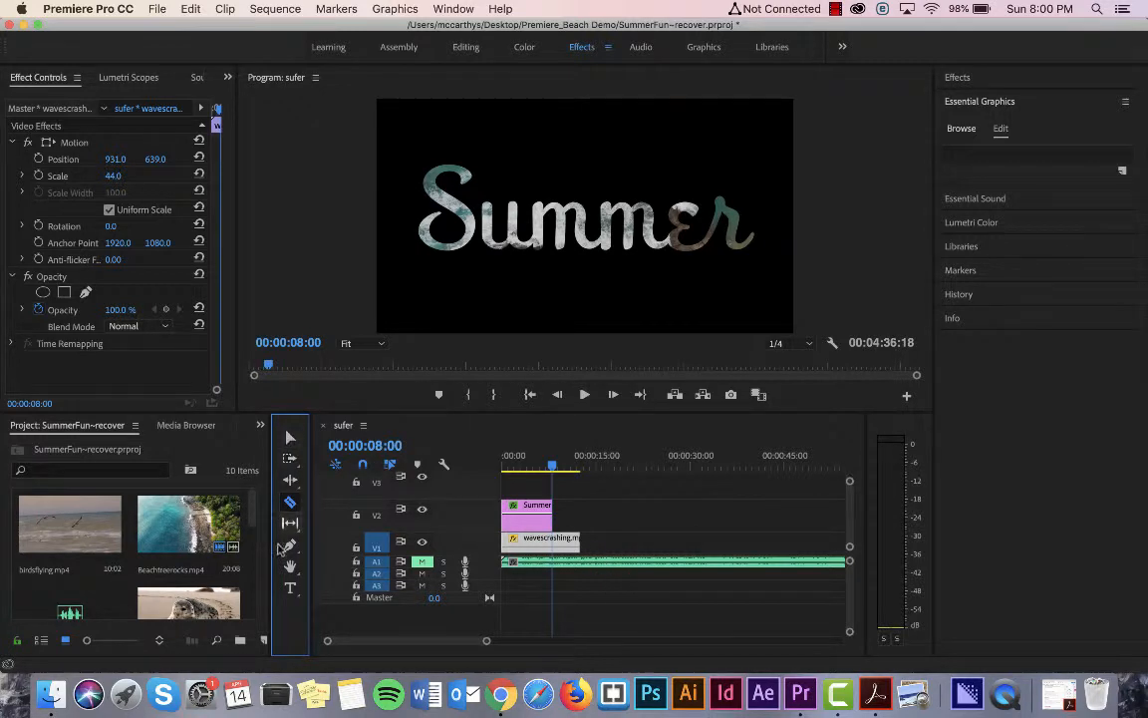
pyautogui.click(552, 545)
pyautogui.press('v')
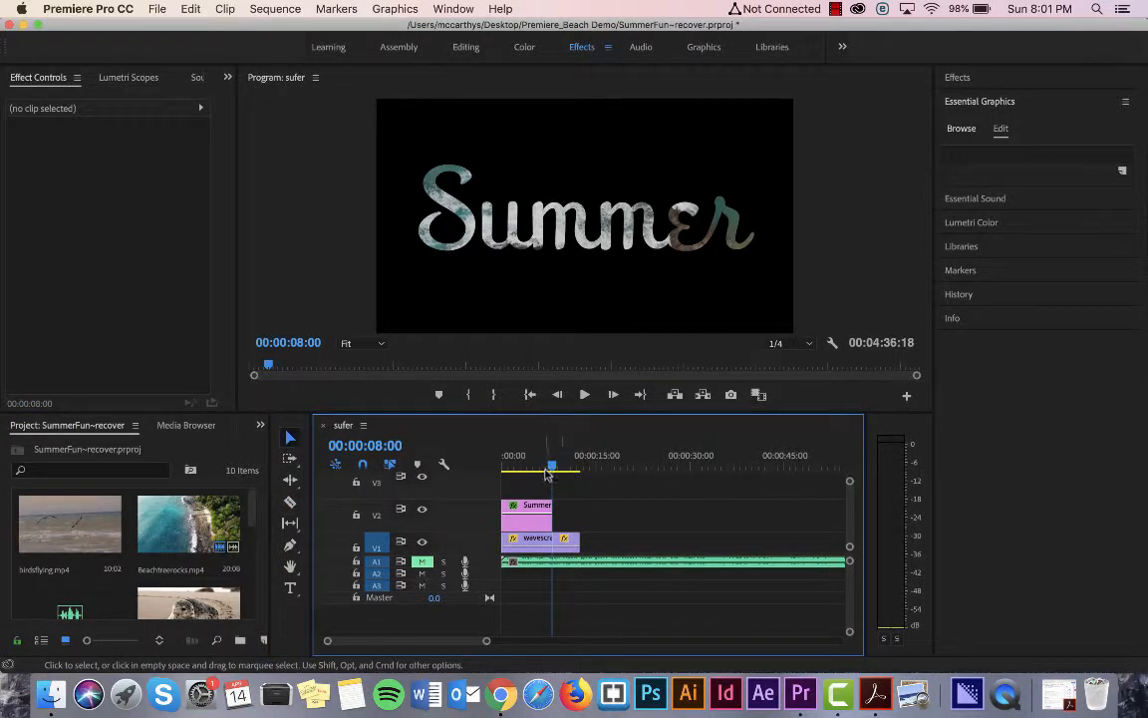
# Move the leftover wavescrashing.mp4 segment after the cut away from the first part and delete it
pyautogui.moveTo(546, 464); pyautogui.dragTo(539, 468)
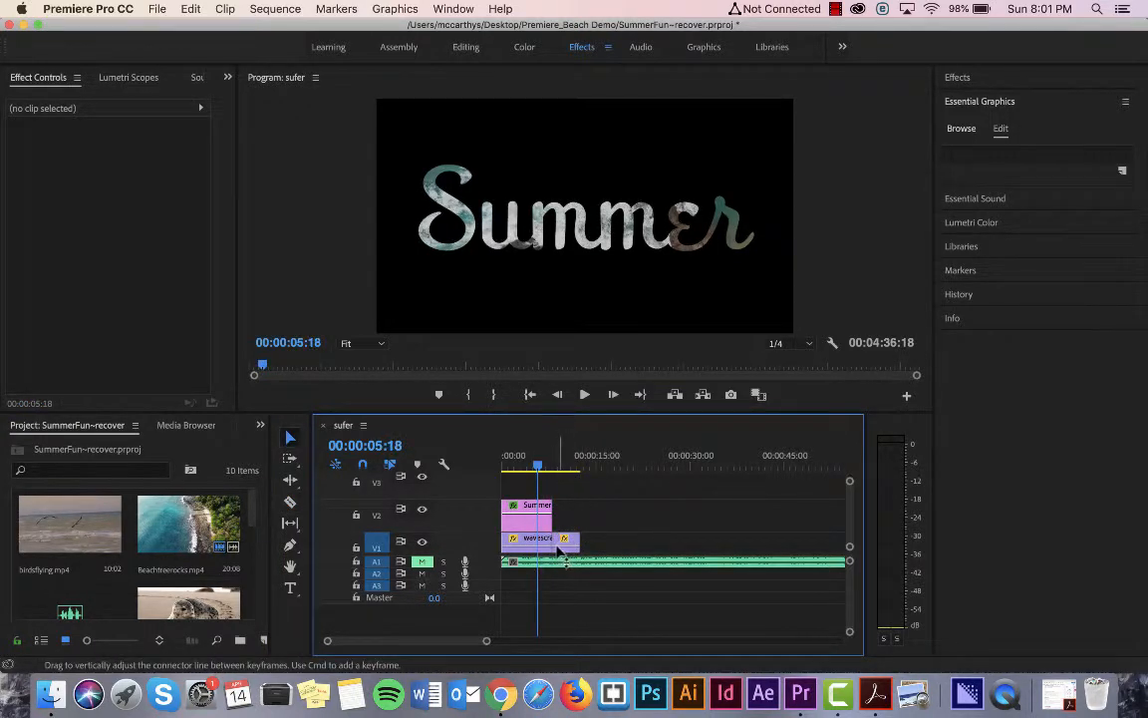
pyautogui.moveTo(566, 540); pyautogui.dragTo(590, 541)
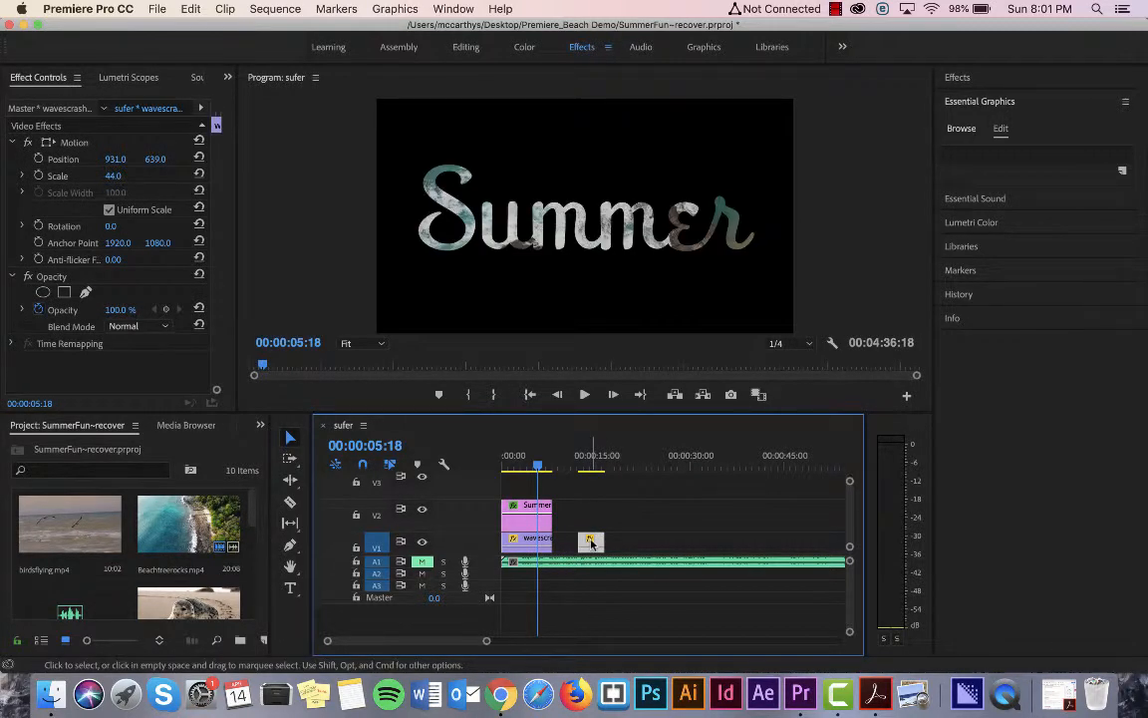
pyautogui.press('Delete')
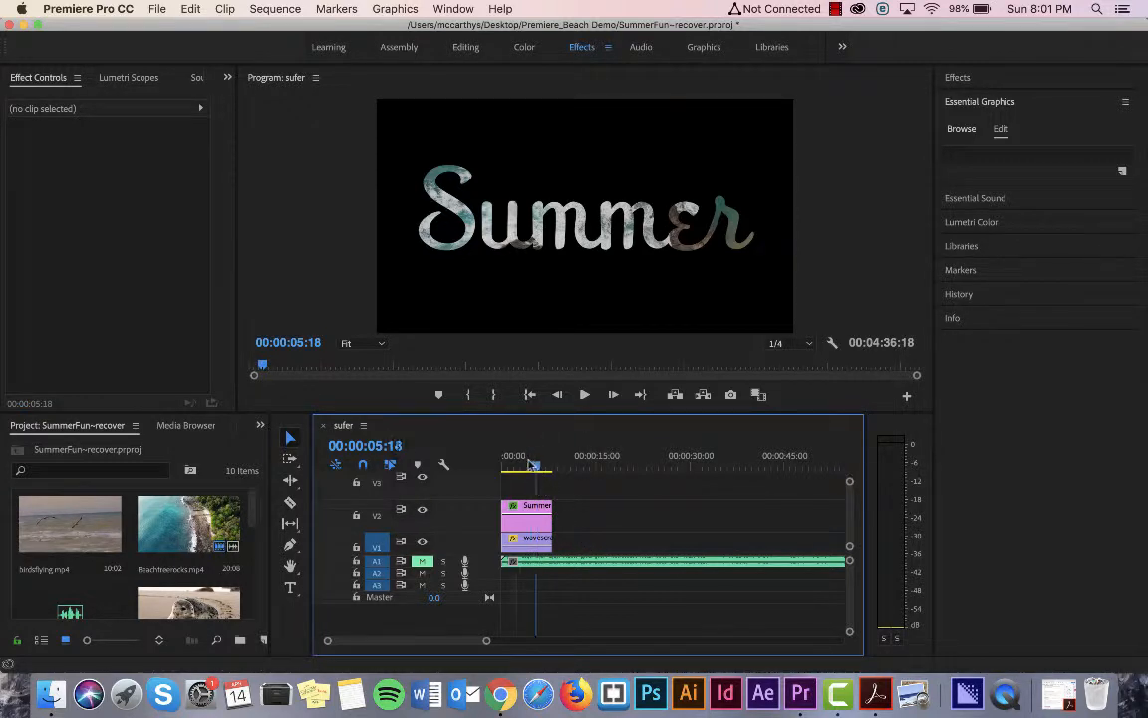
# Unmute audio track A1 and play the sequence from the start to just past the end of the title
pyautogui.press('Home')
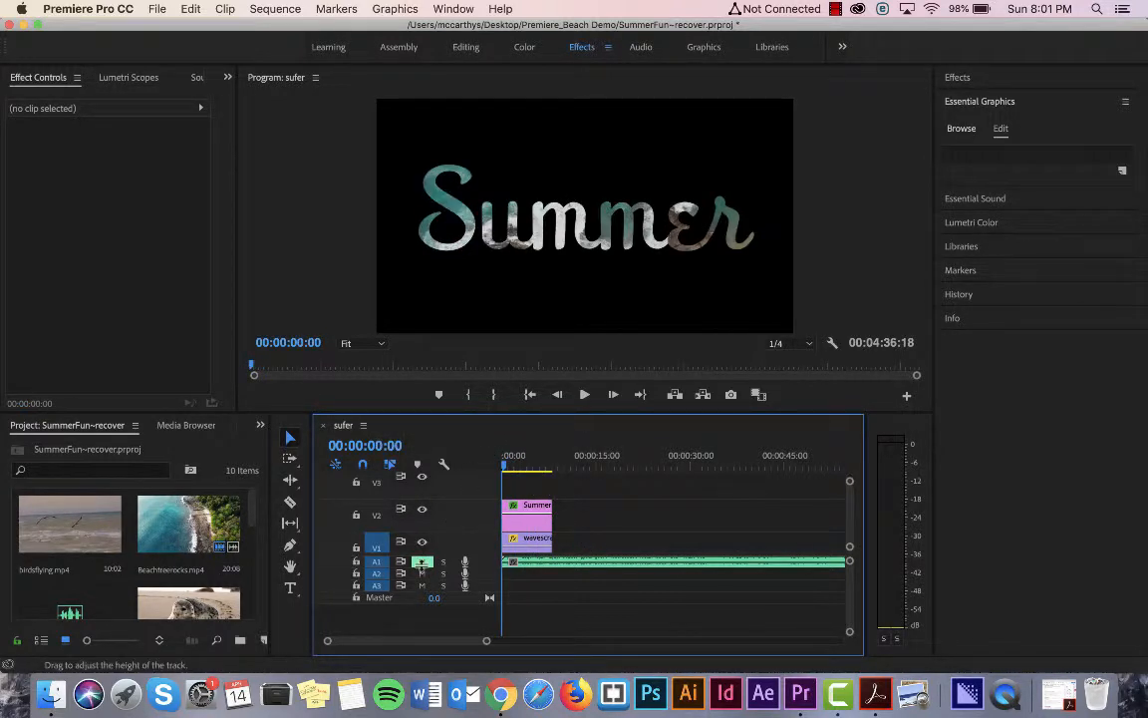
pyautogui.click(421, 562)
pyautogui.press('space')
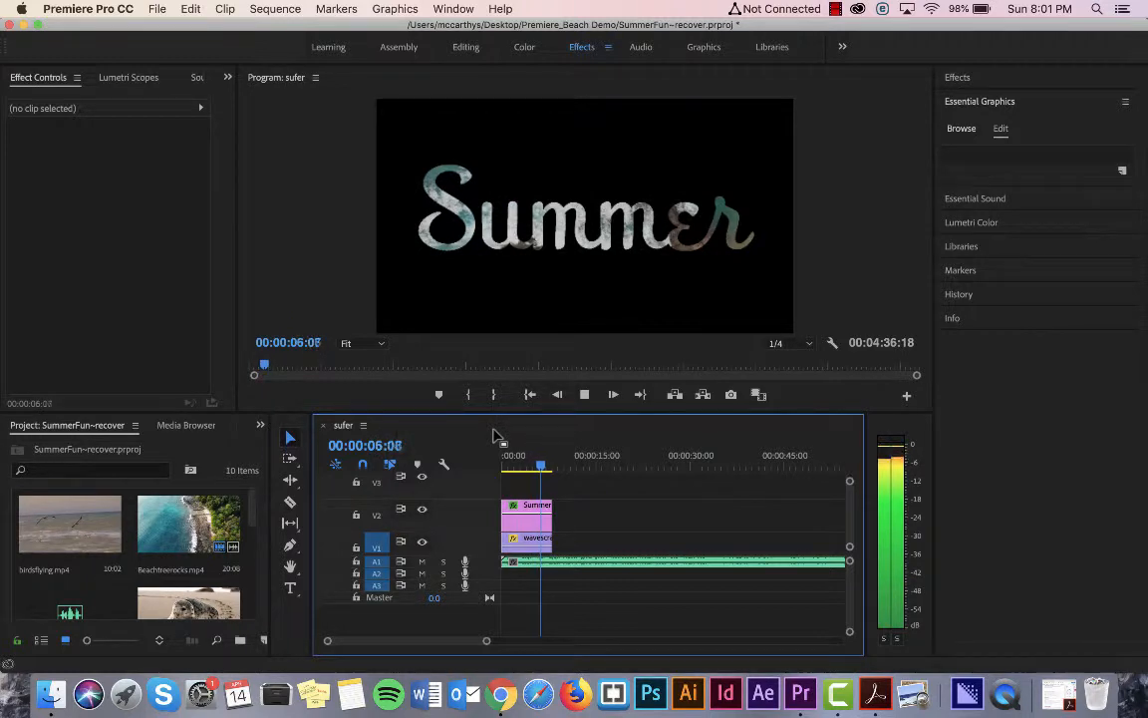
pyautogui.press('space')
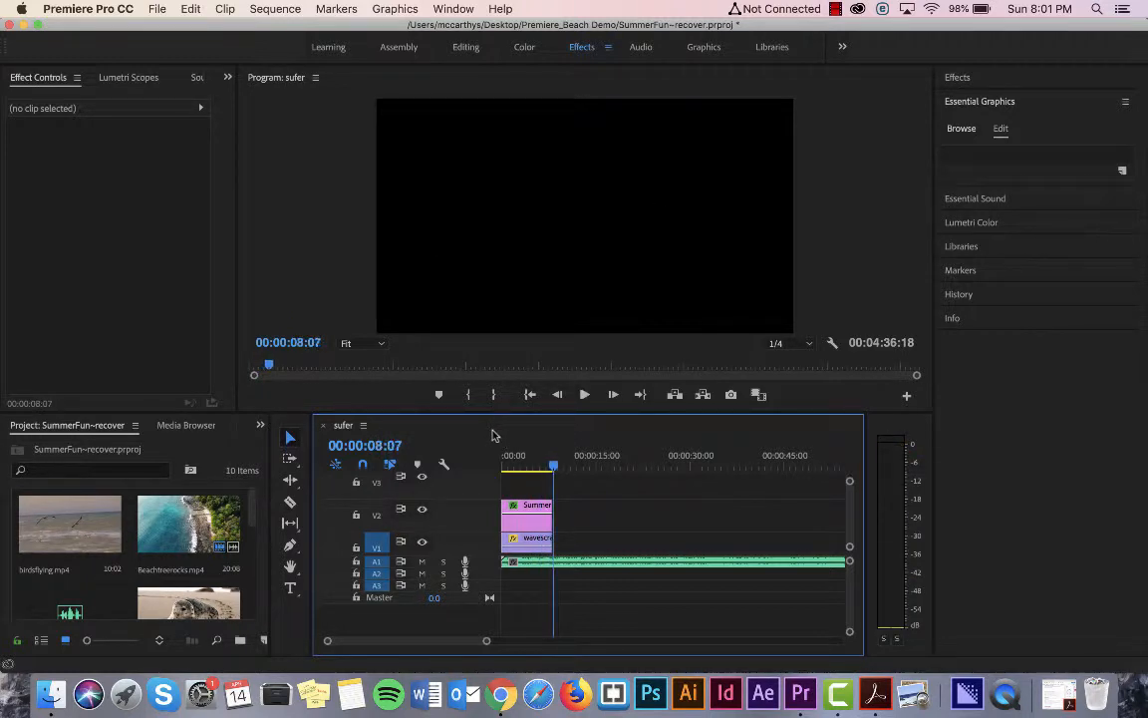
# Select the Summer graphic clip on V2 with the playhead at about 00:00:04:08
pyautogui.moveTo(551, 466); pyautogui.dragTo(528, 465)
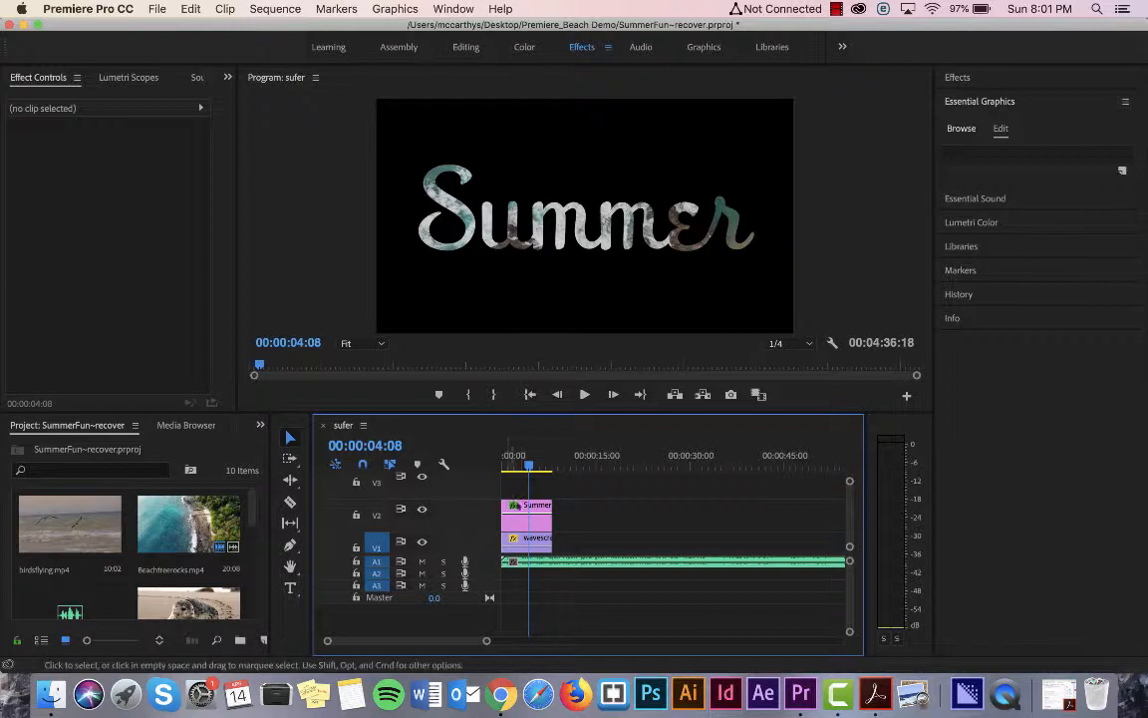
pyautogui.click(520, 517)
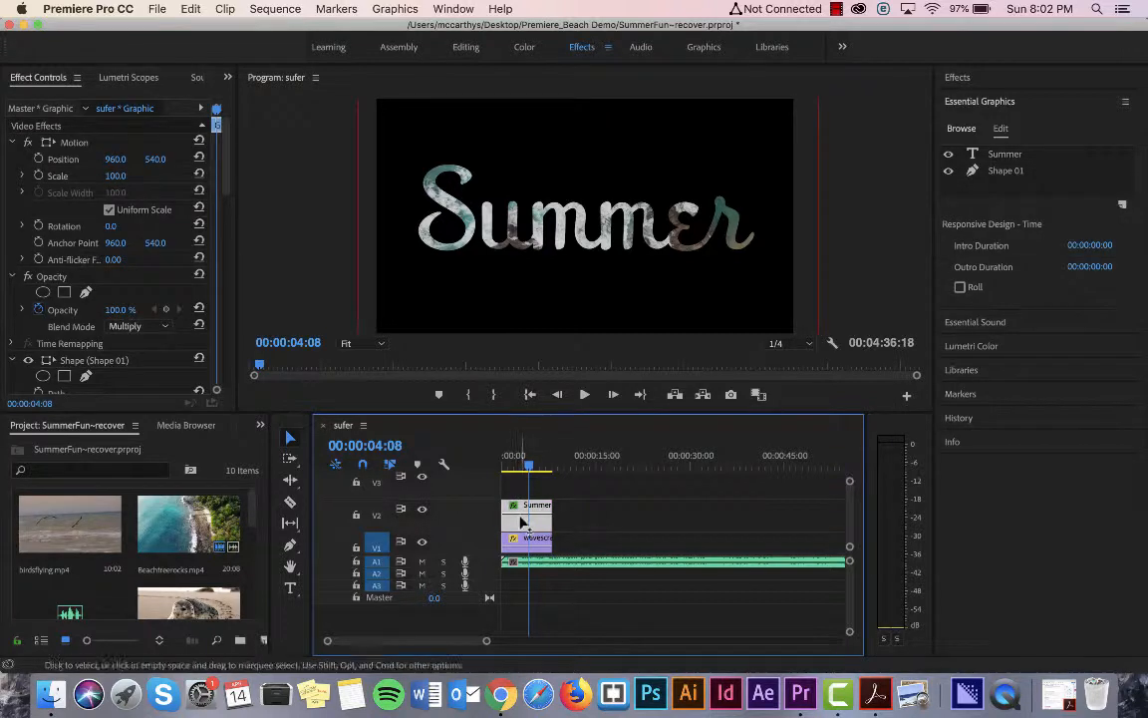